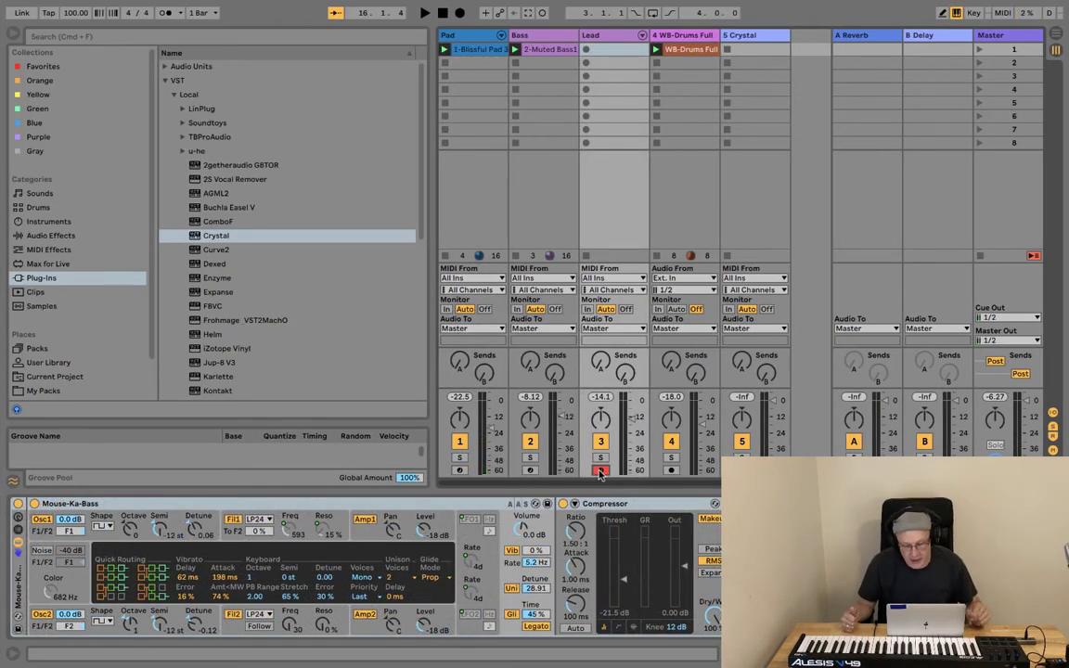
- Stop all playing clips, select the Crystal track and bring up its Voice 1 page
{"action": "left_click", "coordinate": [980, 256]}
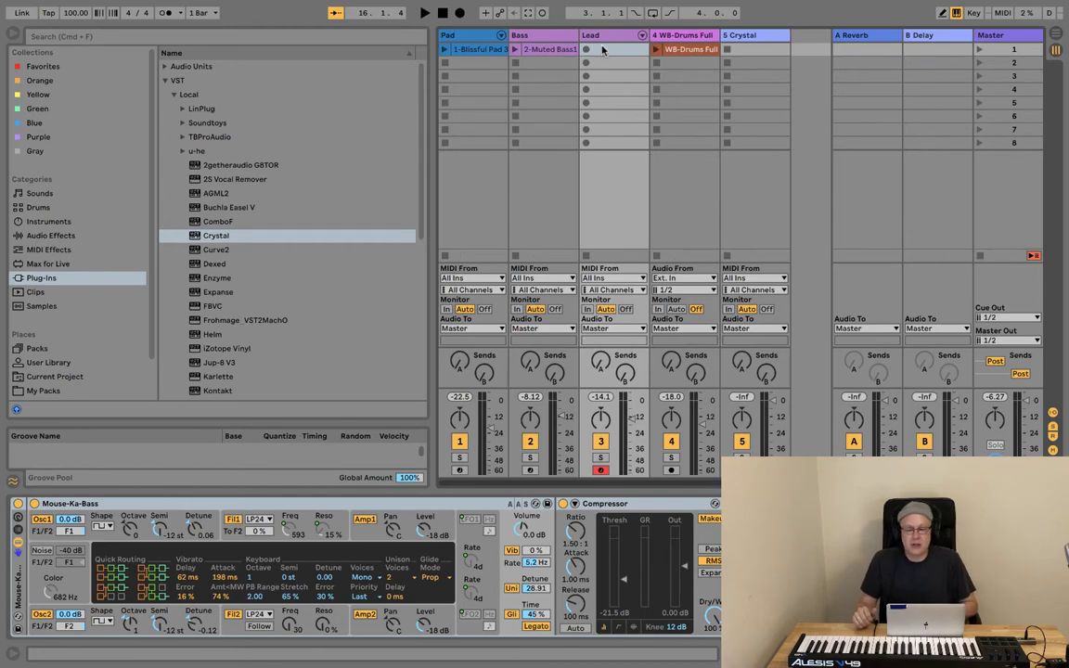
{"action": "left_click", "coordinate": [735, 35]}
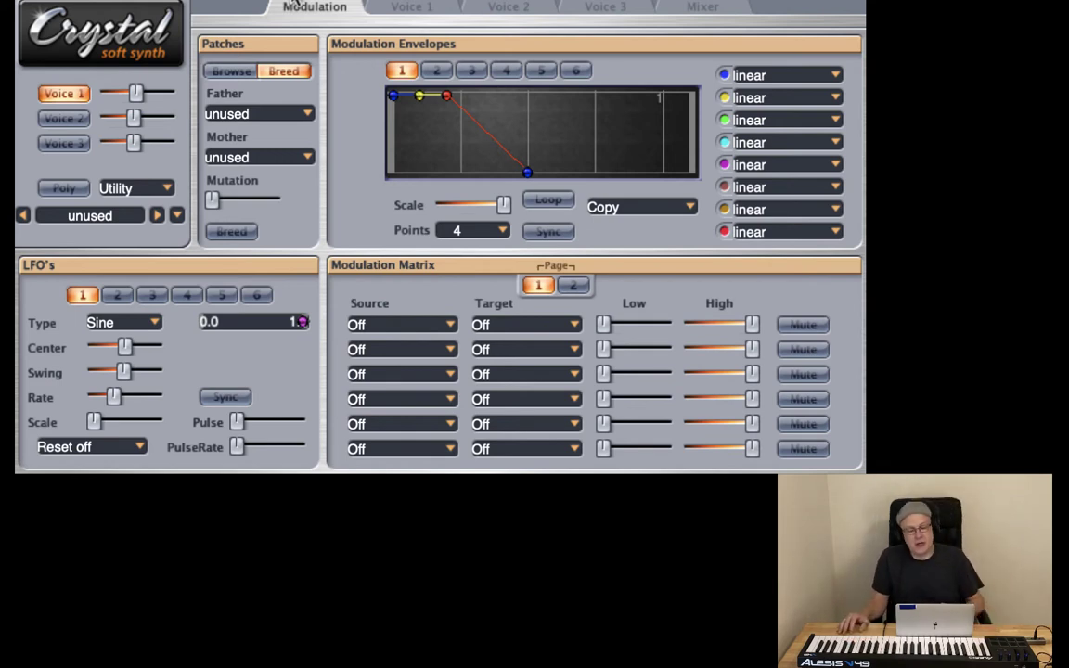
{"action": "left_click", "coordinate": [409, 6]}
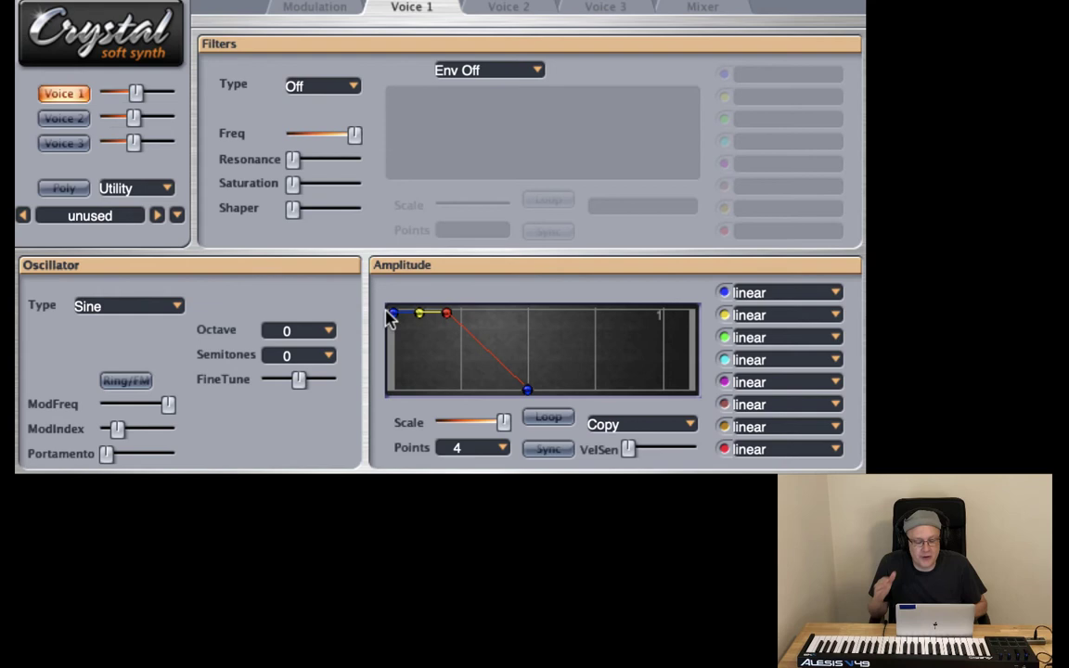
- Reshape Voice 1's amplitude envelope to start silent, attack slowly and release long, ending at 1.04
{"action": "left_click_drag", "start_coordinate": [393, 313], "coordinate": [374, 450]}
{"action": "left_click_drag", "start_coordinate": [447, 313], "coordinate": [507, 313]}
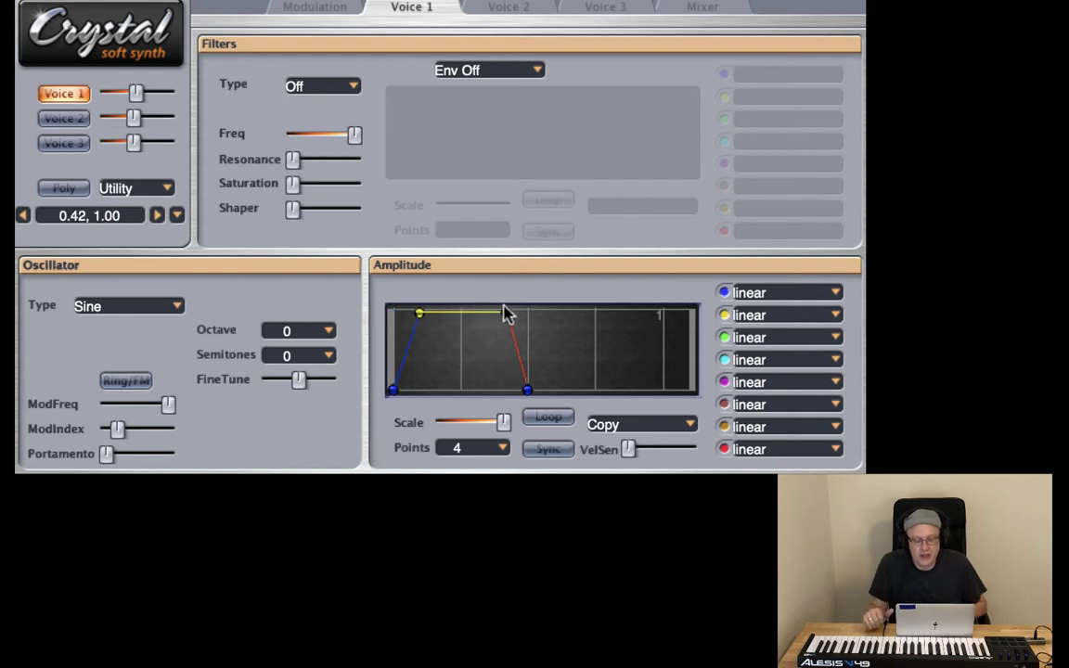
{"action": "left_click_drag", "start_coordinate": [527, 390], "coordinate": [648, 390]}
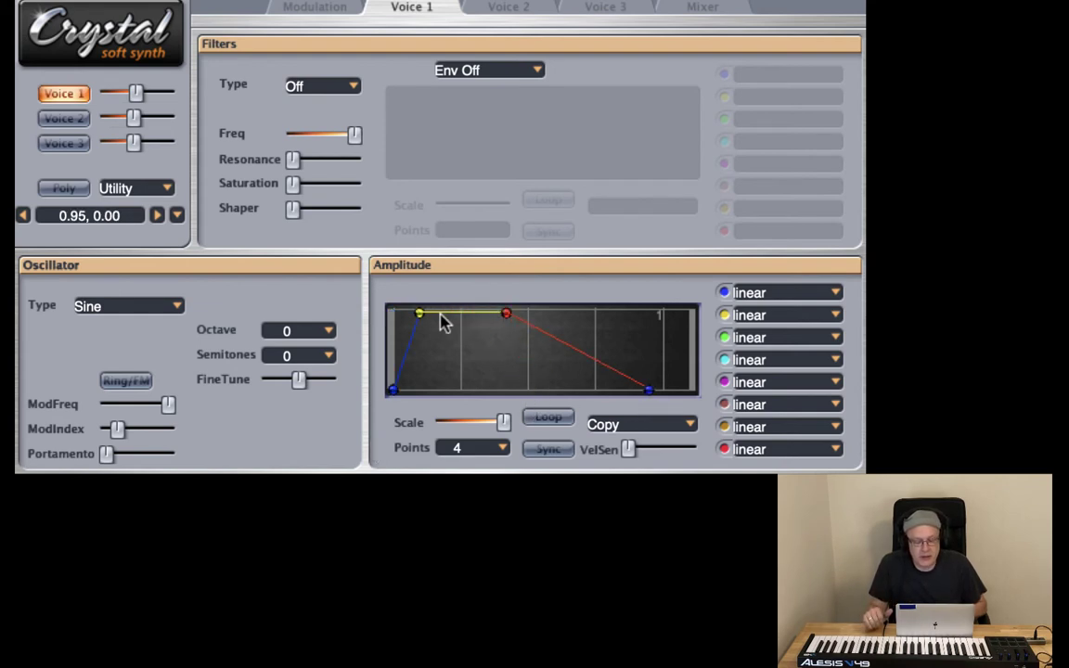
{"action": "left_click_drag", "start_coordinate": [419, 315], "coordinate": [566, 313]}
{"action": "left_click_drag", "start_coordinate": [649, 390], "coordinate": [671, 388]}
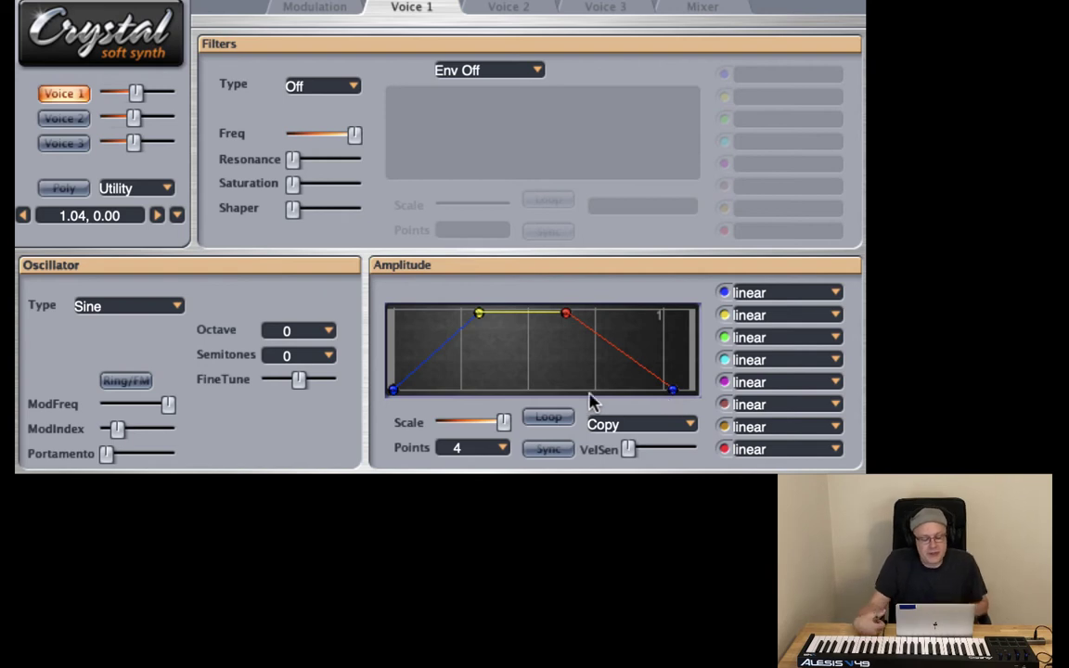
- Switch Voice 1's oscillator to Synthesized Triangle and set the synth to Poly 12
{"action": "left_click", "coordinate": [113, 308]}
{"action": "mouse_move", "coordinate": [186, 333]}
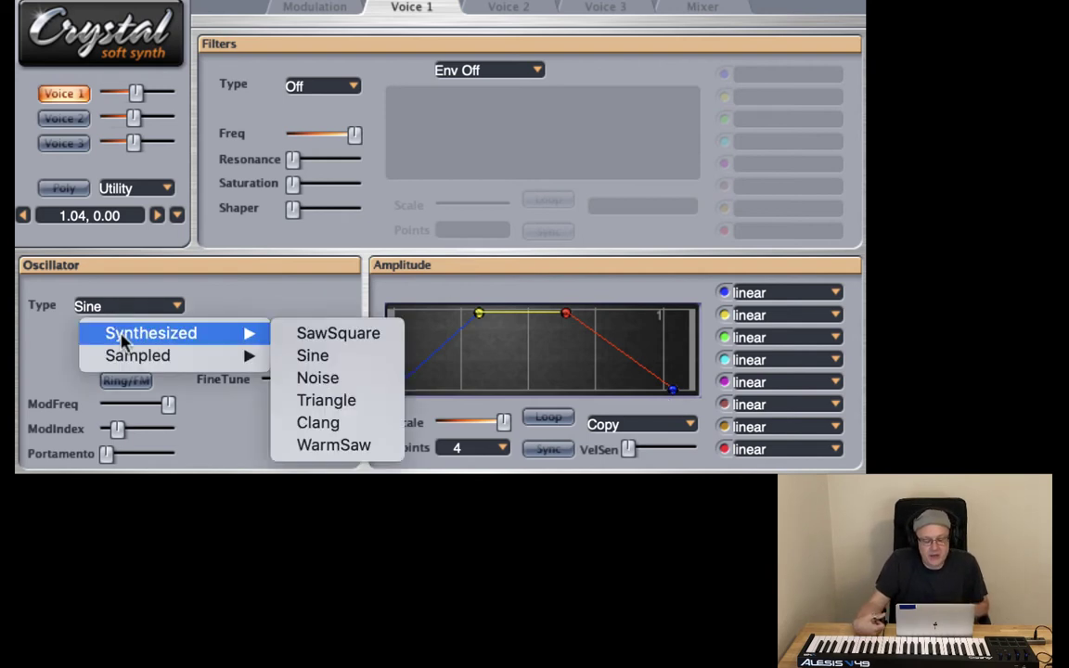
{"action": "left_click", "coordinate": [321, 403]}
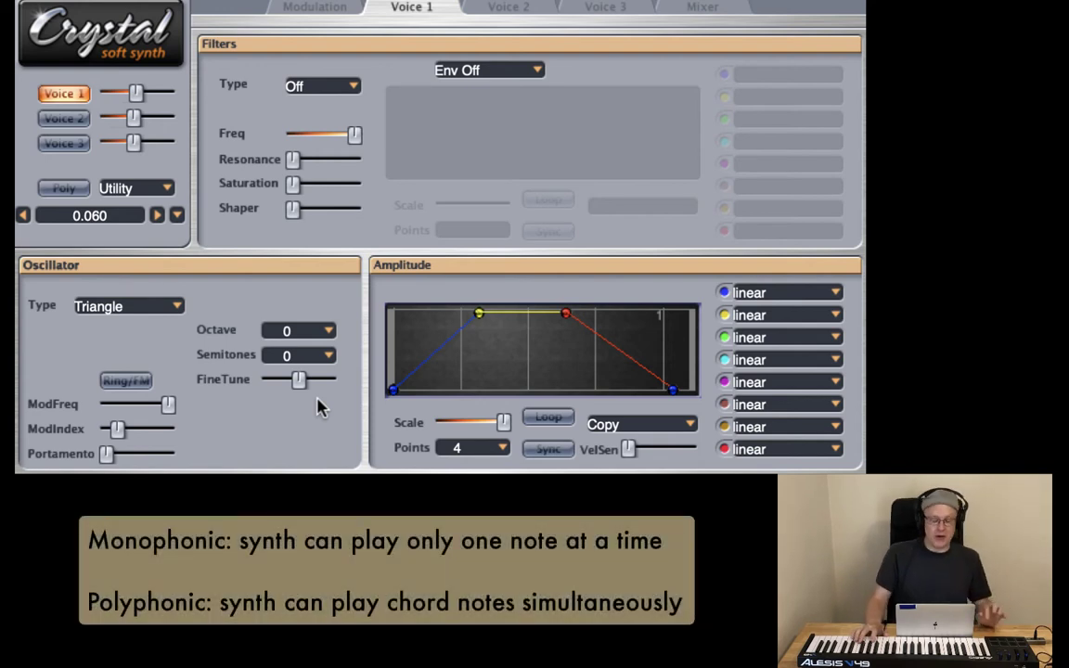
{"action": "left_click", "coordinate": [57, 189]}
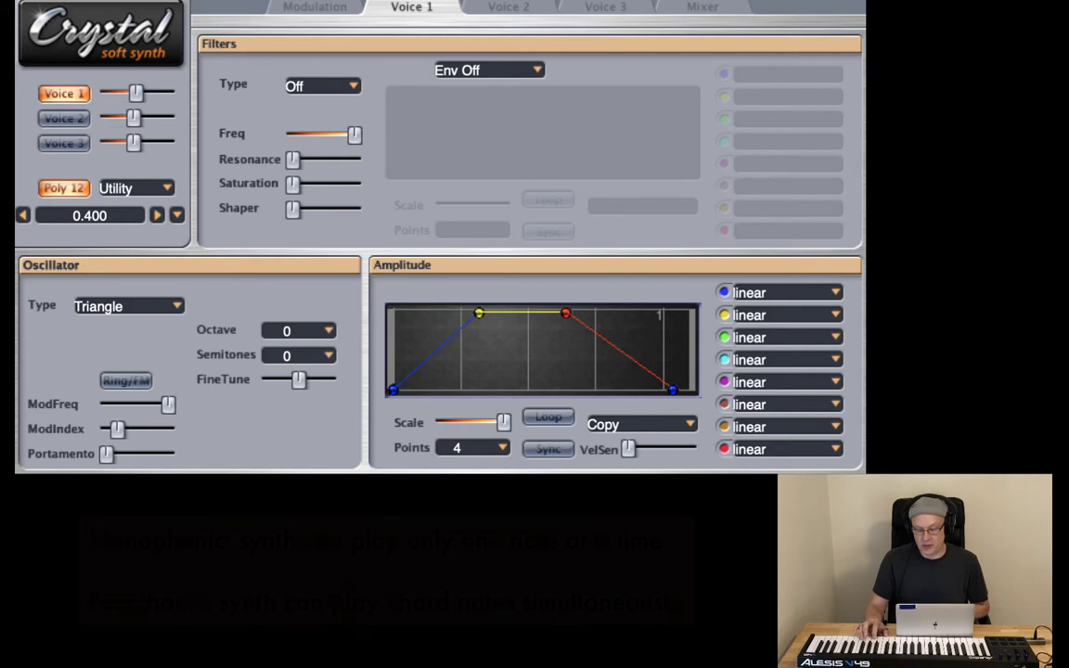
- Lower the Voice 1 level and shrink the amplitude envelope's time scale
{"action": "left_click_drag", "start_coordinate": [130, 96], "coordinate": [117, 104]}
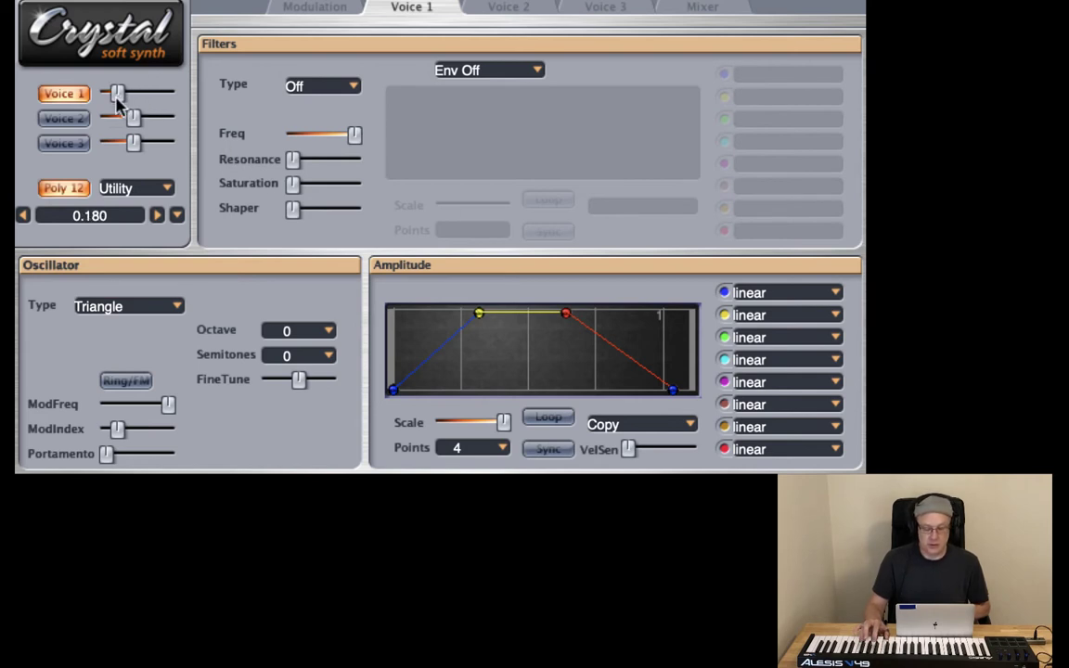
{"action": "left_click", "coordinate": [497, 419]}
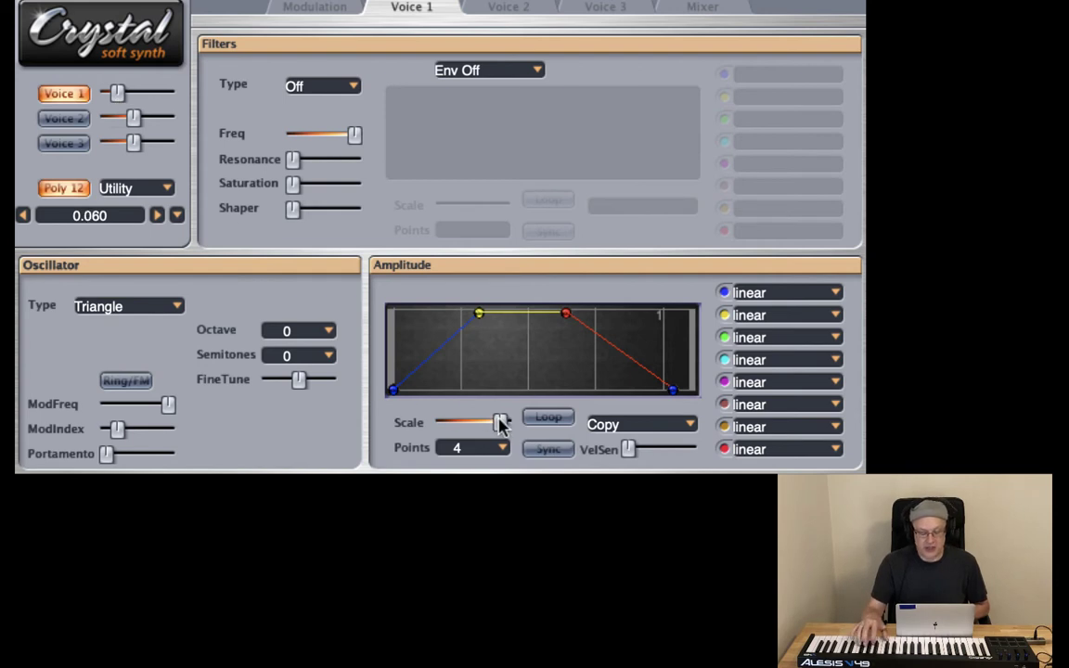
{"action": "left_click_drag", "start_coordinate": [501, 423], "coordinate": [483, 421]}
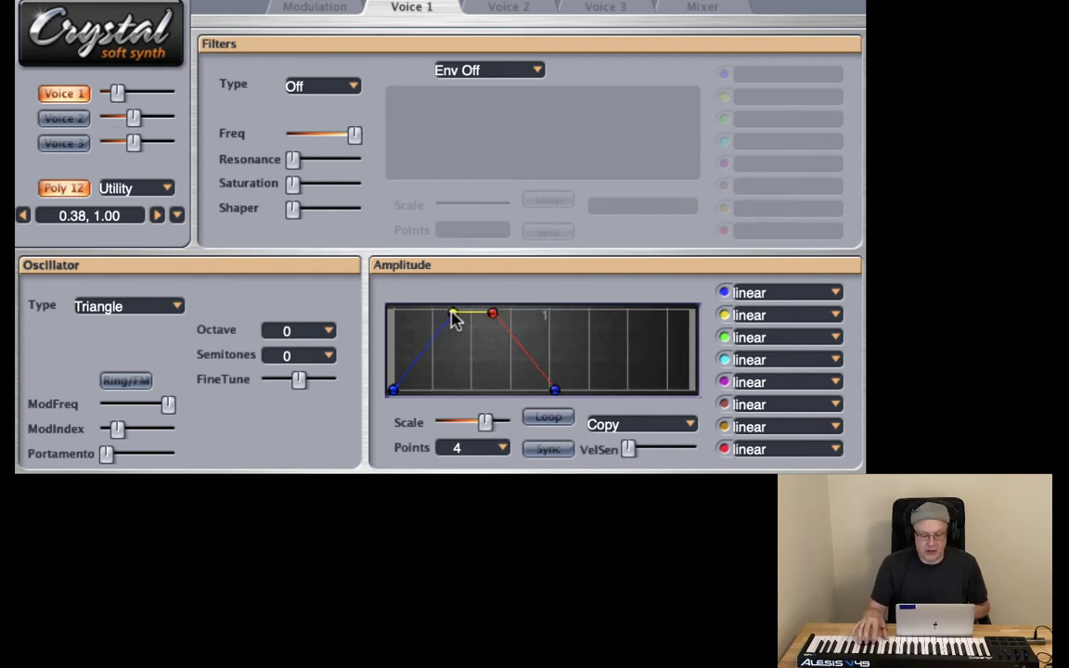
- Slow Voice 1's attack and extend its release so the envelope ends at 1.77
{"action": "left_click_drag", "start_coordinate": [455, 320], "coordinate": [518, 321]}
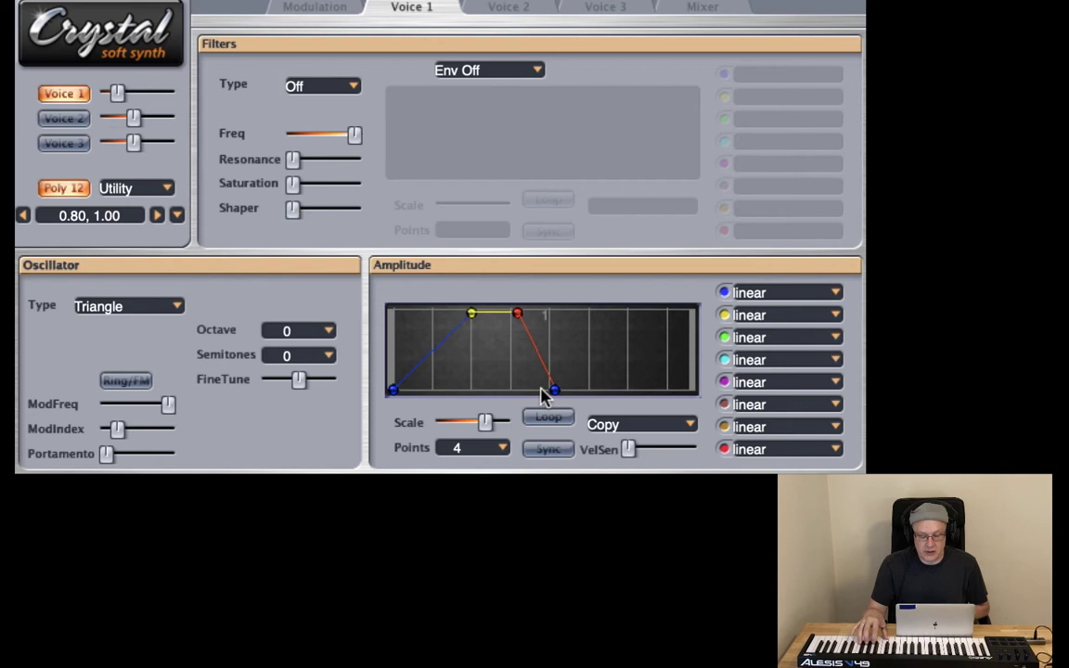
{"action": "left_click_drag", "start_coordinate": [545, 393], "coordinate": [633, 397]}
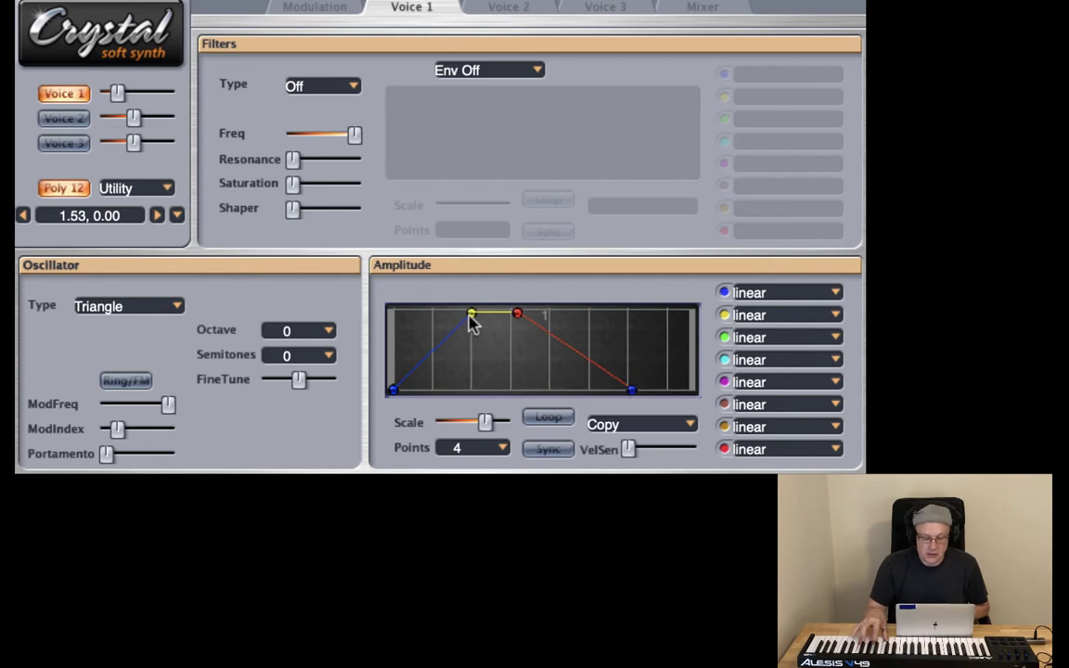
{"action": "left_click_drag", "start_coordinate": [472, 316], "coordinate": [481, 313]}
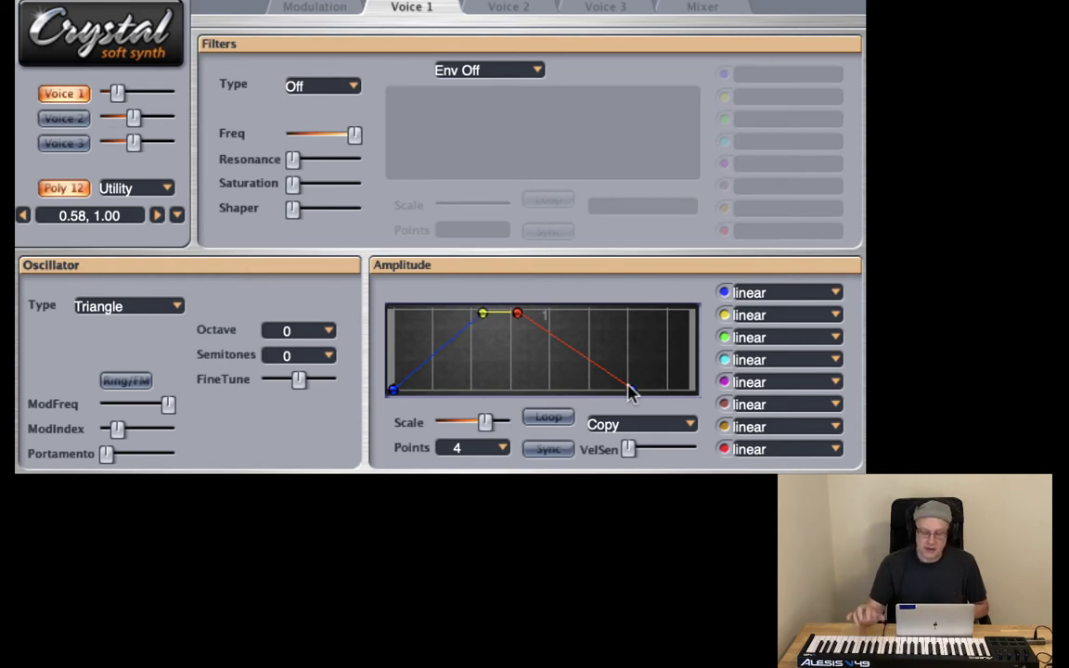
{"action": "left_click_drag", "start_coordinate": [632, 390], "coordinate": [668, 399]}
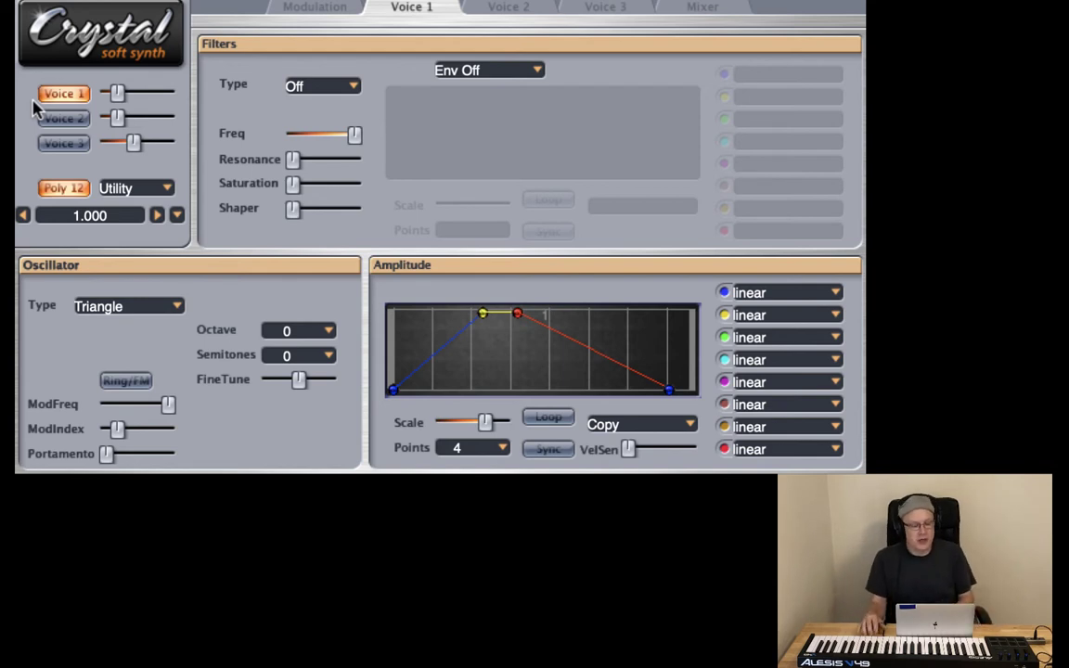
- Copy Voice 1's settings and paste them into Voice 2 via the Utility menu
{"action": "left_click", "coordinate": [141, 187]}
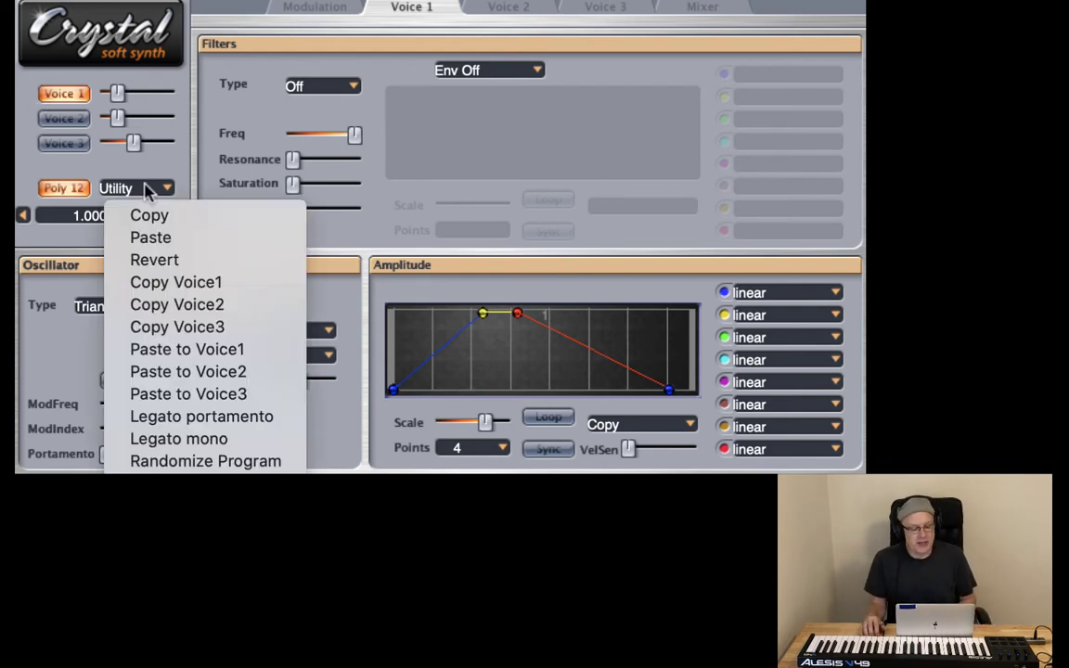
{"action": "left_click", "coordinate": [163, 286]}
{"action": "left_click", "coordinate": [120, 185]}
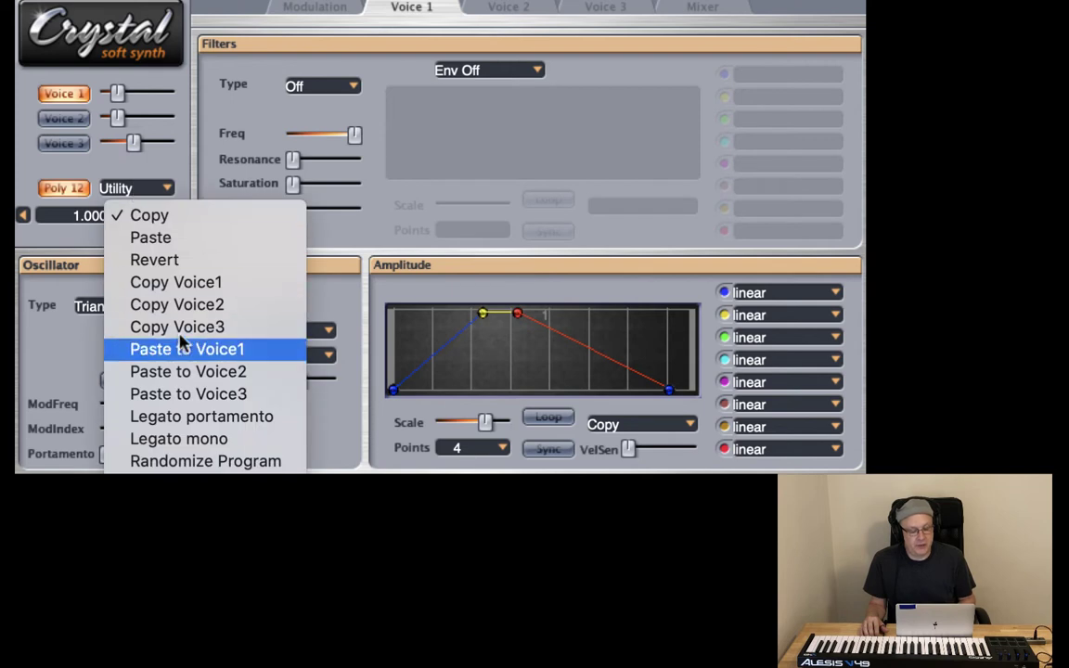
{"action": "left_click", "coordinate": [186, 372]}
- Set Voice 2's oscillator type to Sampled Strings
{"action": "left_click", "coordinate": [508, 10]}
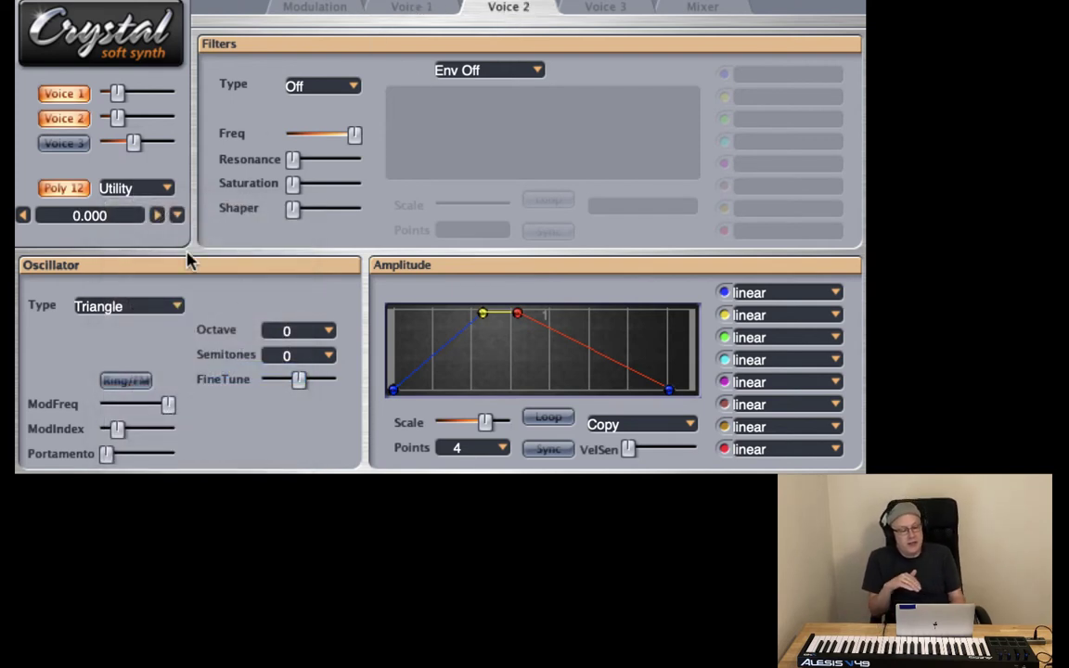
{"action": "left_click", "coordinate": [134, 307]}
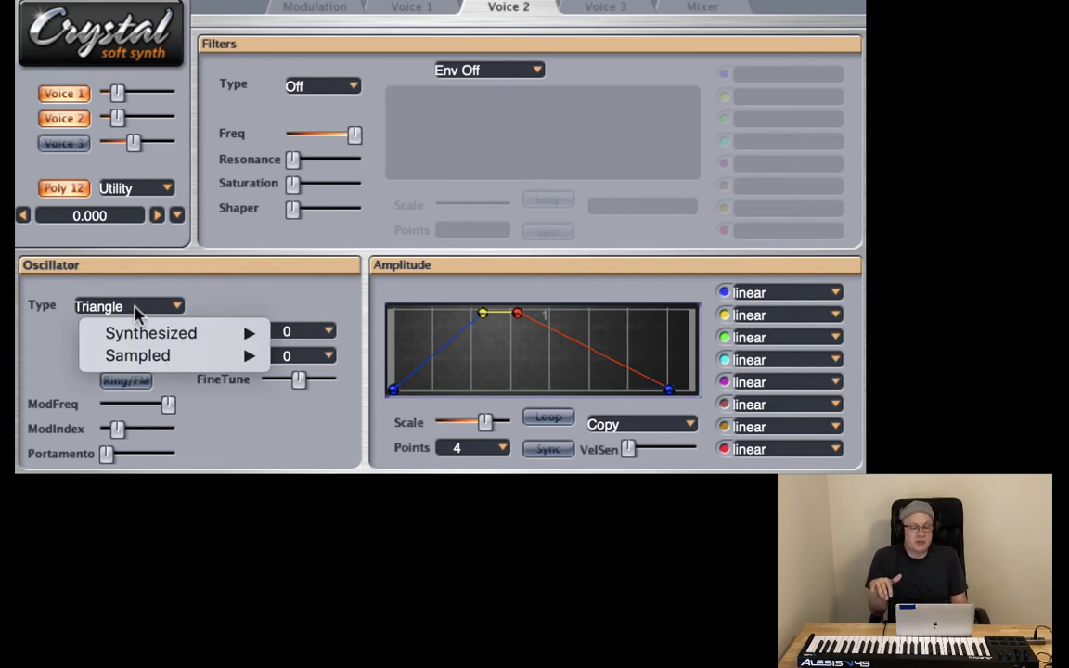
{"action": "mouse_move", "coordinate": [136, 358]}
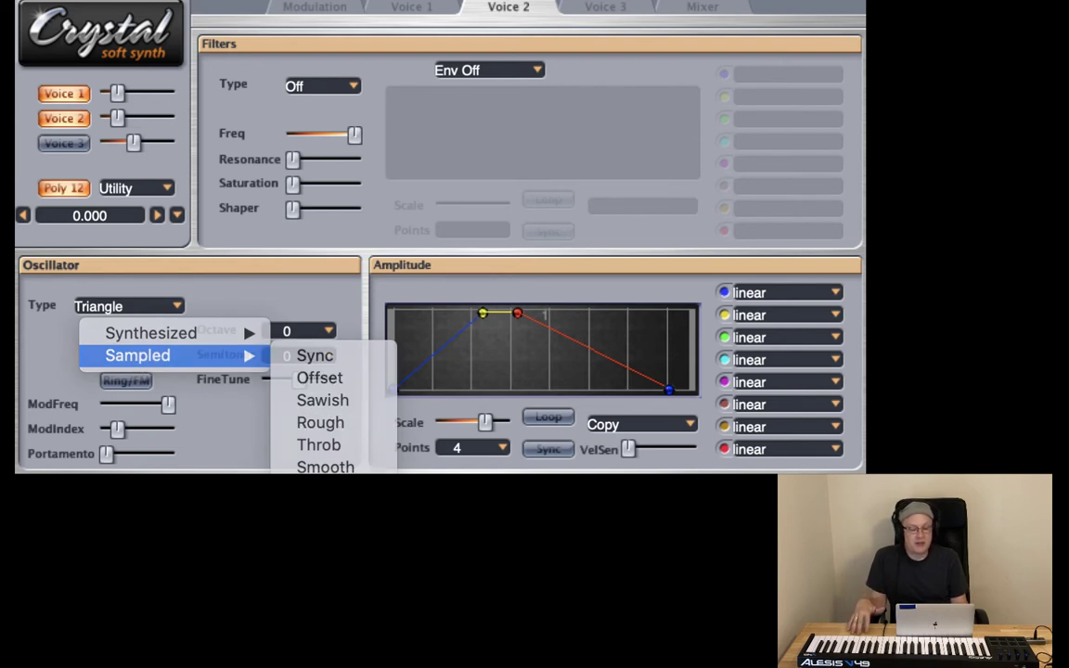
{"action": "left_click", "coordinate": [321, 533]}
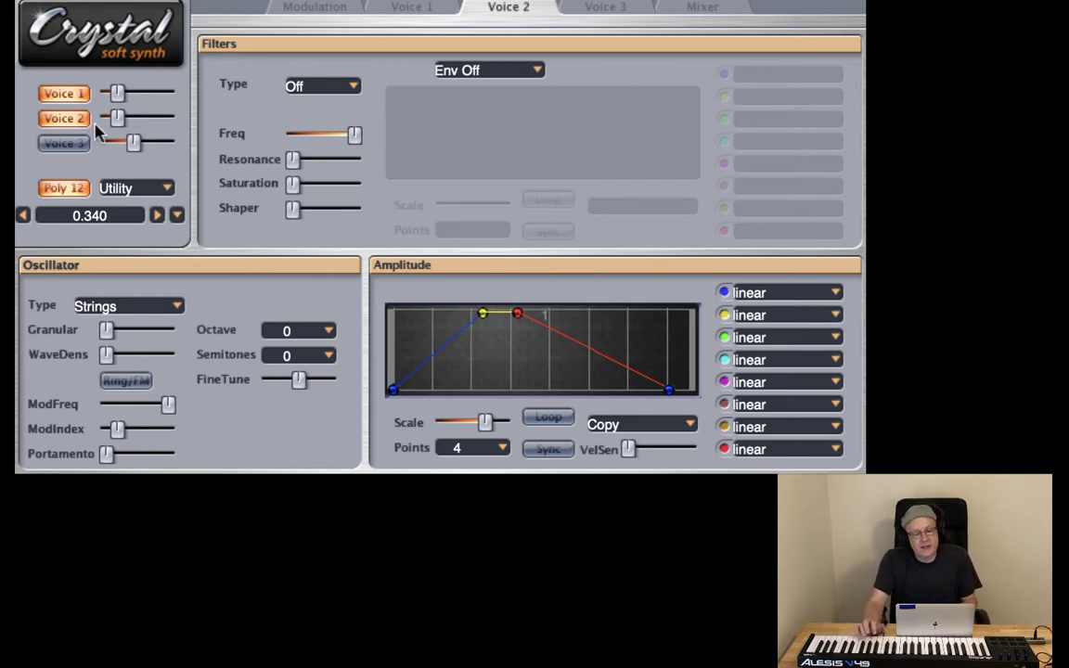
- Copy Voice 2's settings and paste them into Voice 3
{"action": "left_click", "coordinate": [146, 189]}
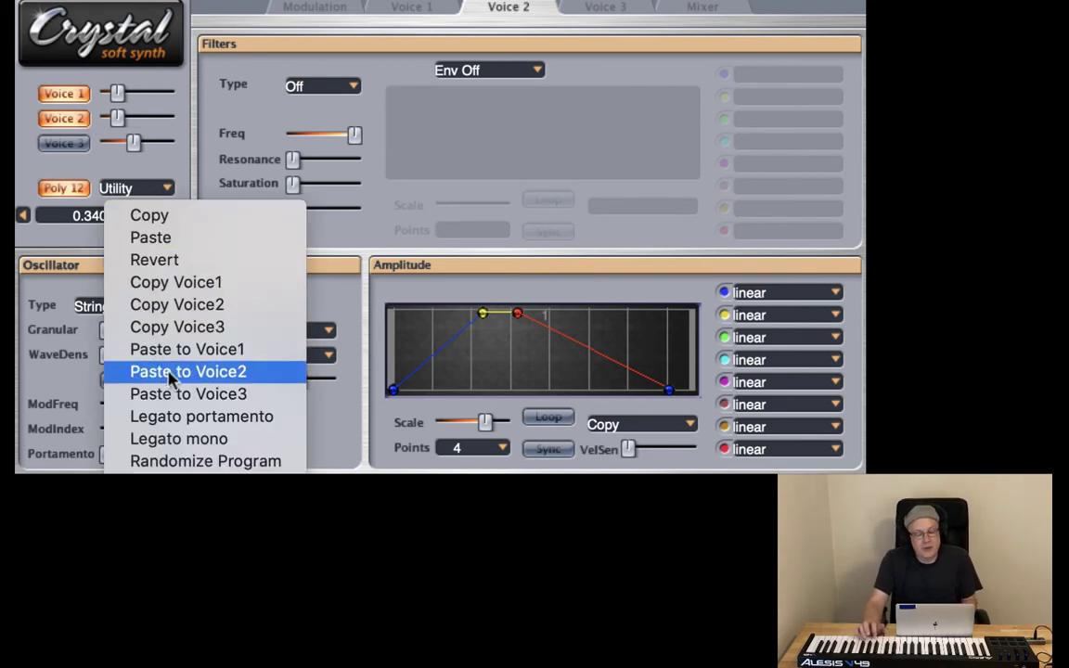
{"action": "left_click", "coordinate": [142, 305]}
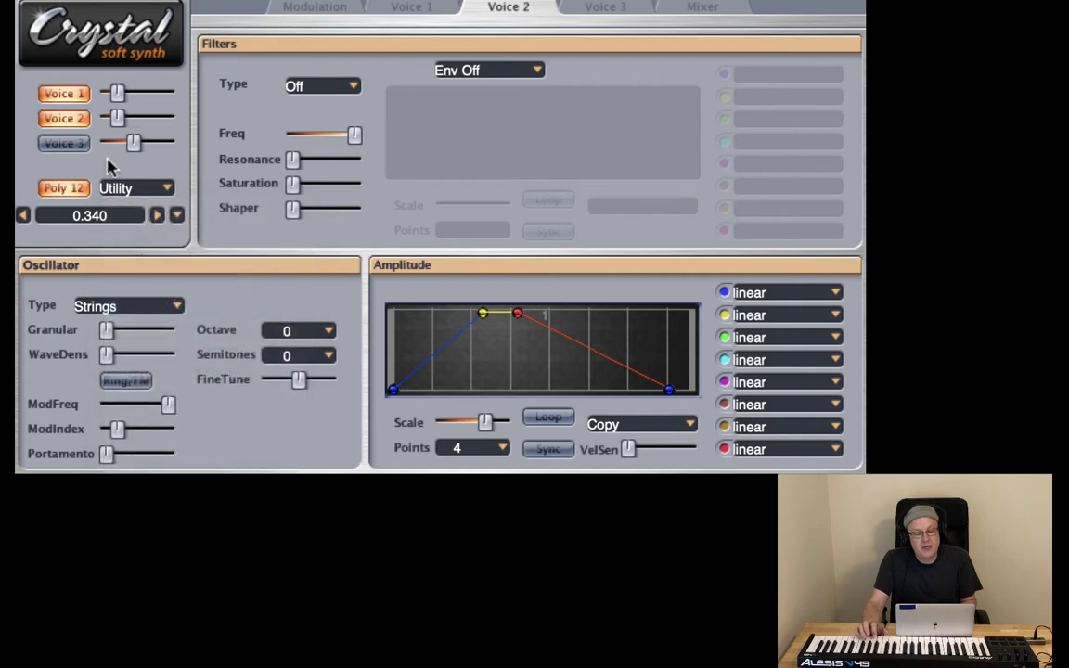
{"action": "left_click", "coordinate": [120, 189]}
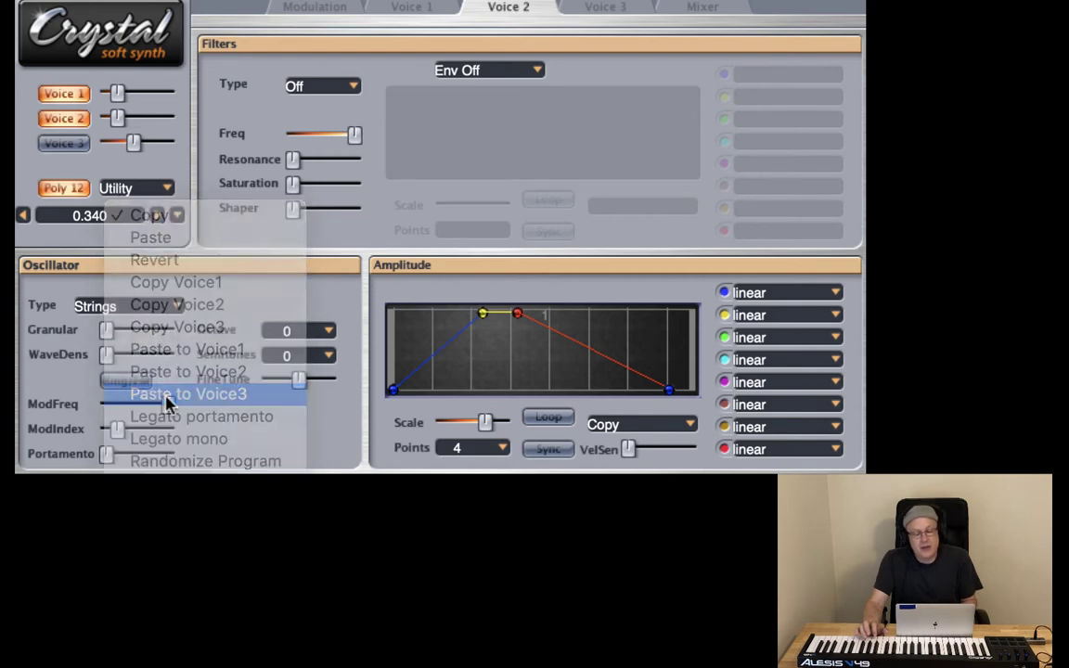
- Set Voice 3's oscillator type to Sampled Breath
{"action": "left_click", "coordinate": [601, 9]}
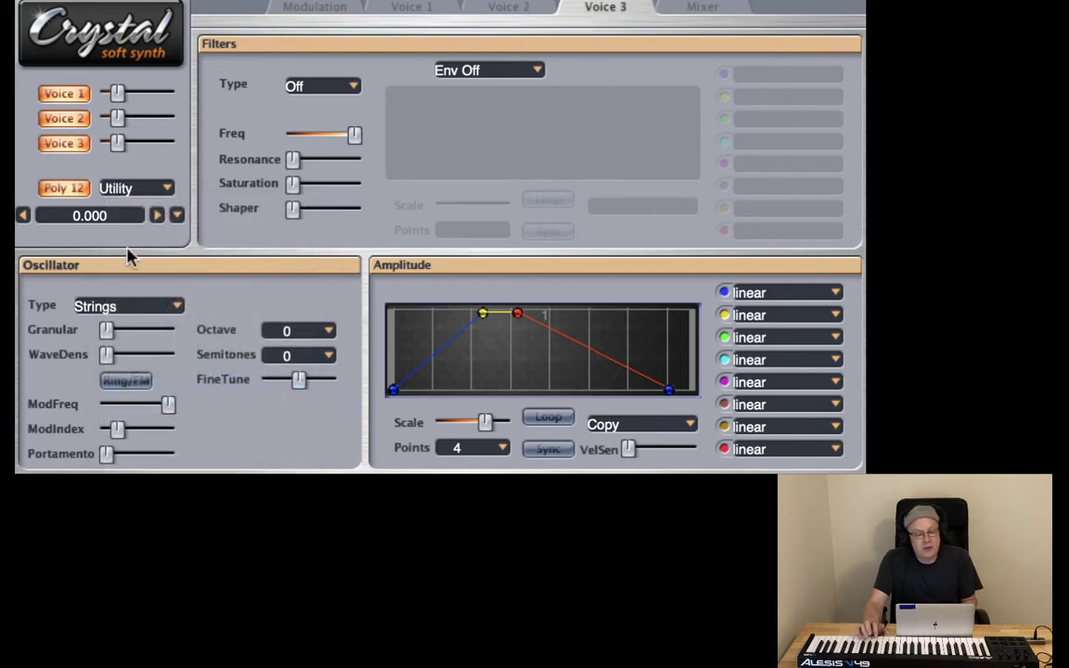
{"action": "left_click", "coordinate": [137, 313]}
{"action": "mouse_move", "coordinate": [149, 361]}
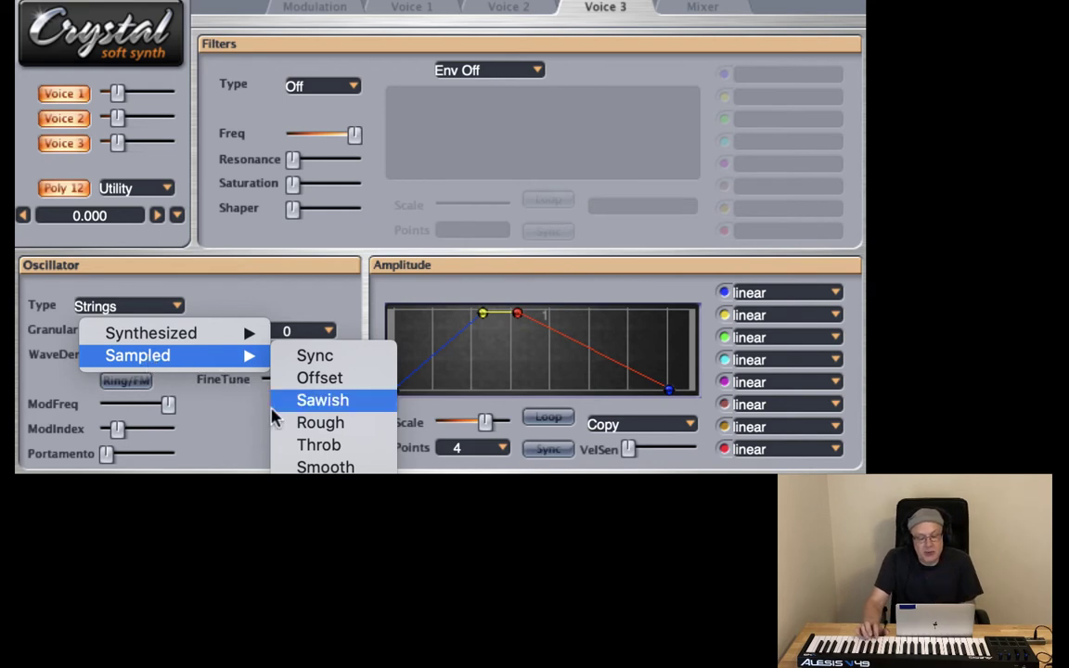
{"action": "left_click", "coordinate": [315, 520]}
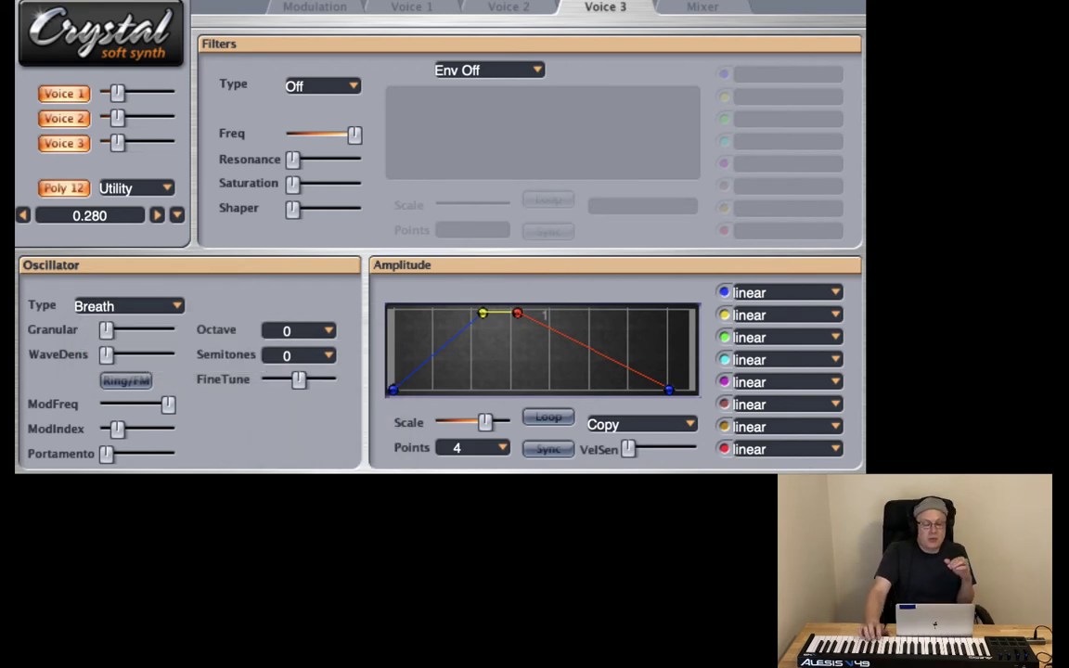
- Set Voice 3's oscillator octave to -1
{"action": "left_click", "coordinate": [304, 337]}
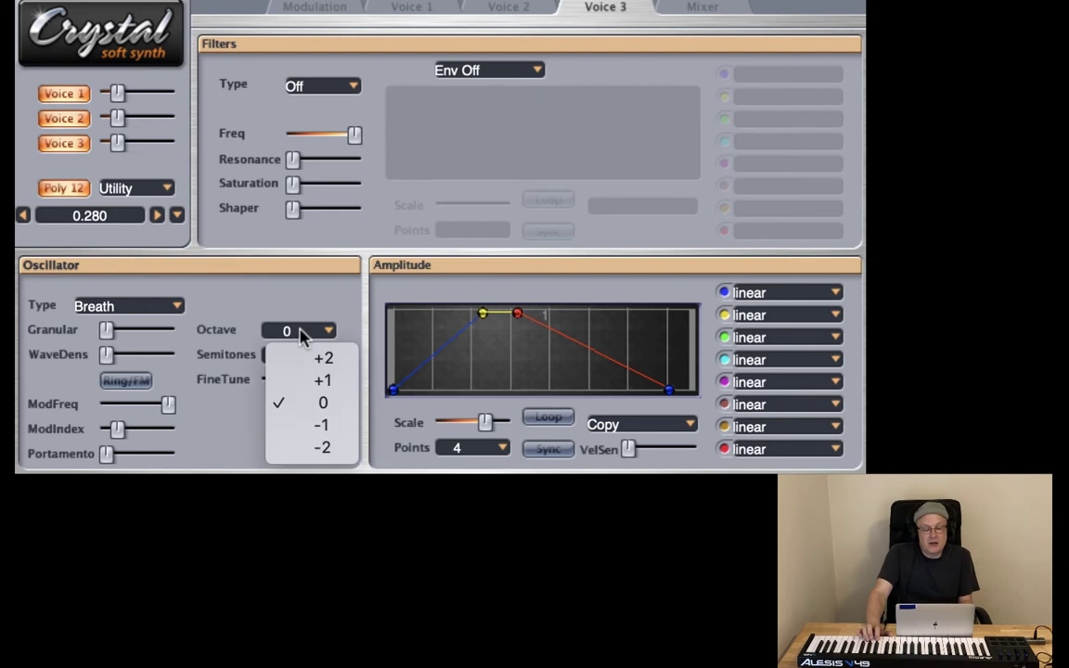
{"action": "left_click", "coordinate": [312, 386]}
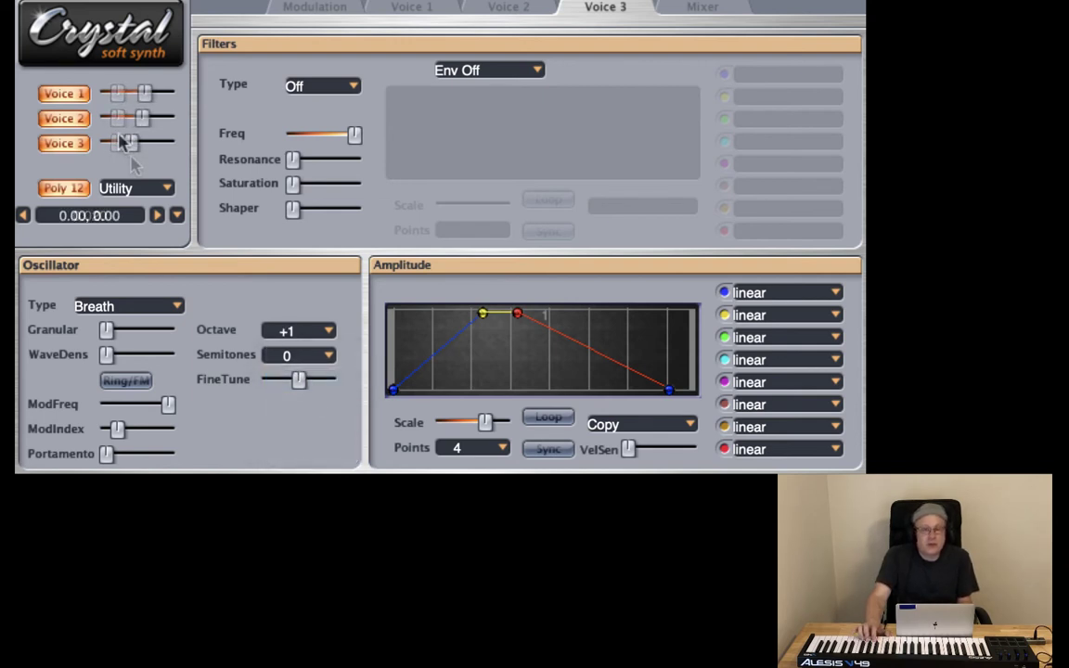
{"action": "left_click", "coordinate": [289, 332]}
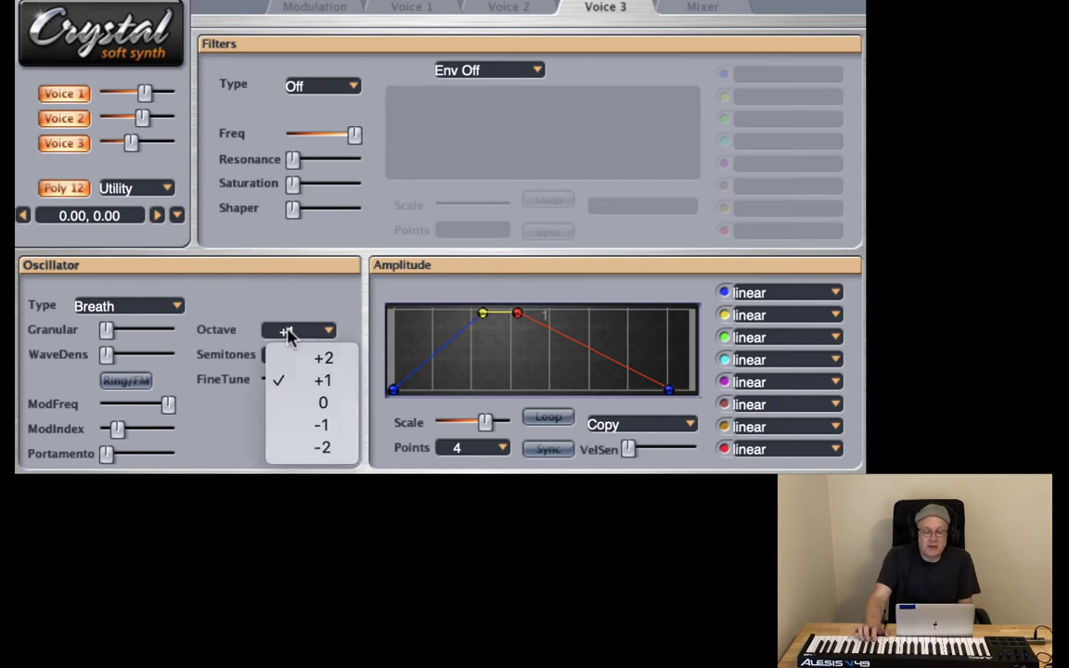
{"action": "left_click", "coordinate": [299, 426]}
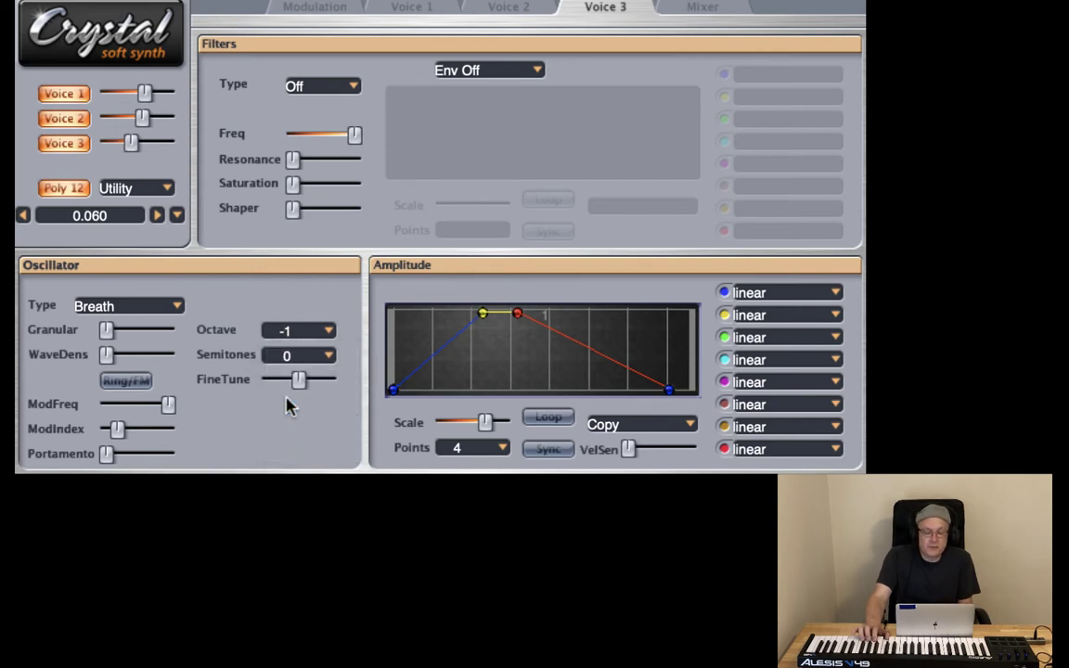
- Nudge the Voice 3 level slider slightly right to raise it in the mix
{"action": "left_click_drag", "start_coordinate": [130, 152], "coordinate": [141, 148]}
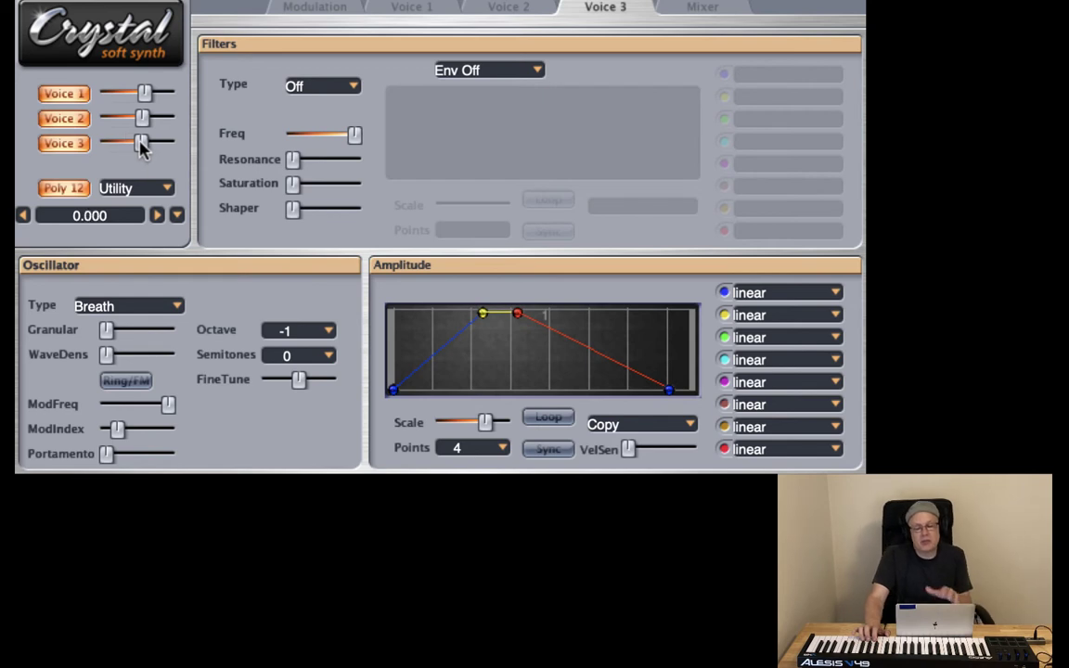
- Give Voice 2 a Low Pass filter with Freq at maximum and its filter envelope set to Env On
{"action": "left_click", "coordinate": [490, 8]}
{"action": "left_click", "coordinate": [303, 86]}
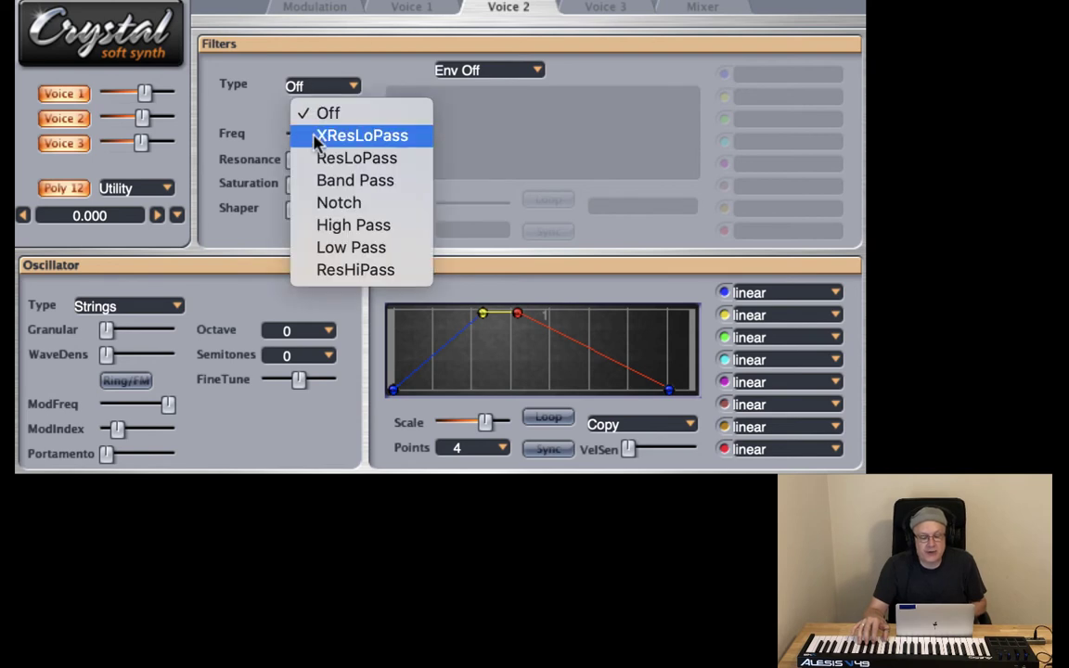
{"action": "left_click", "coordinate": [325, 247]}
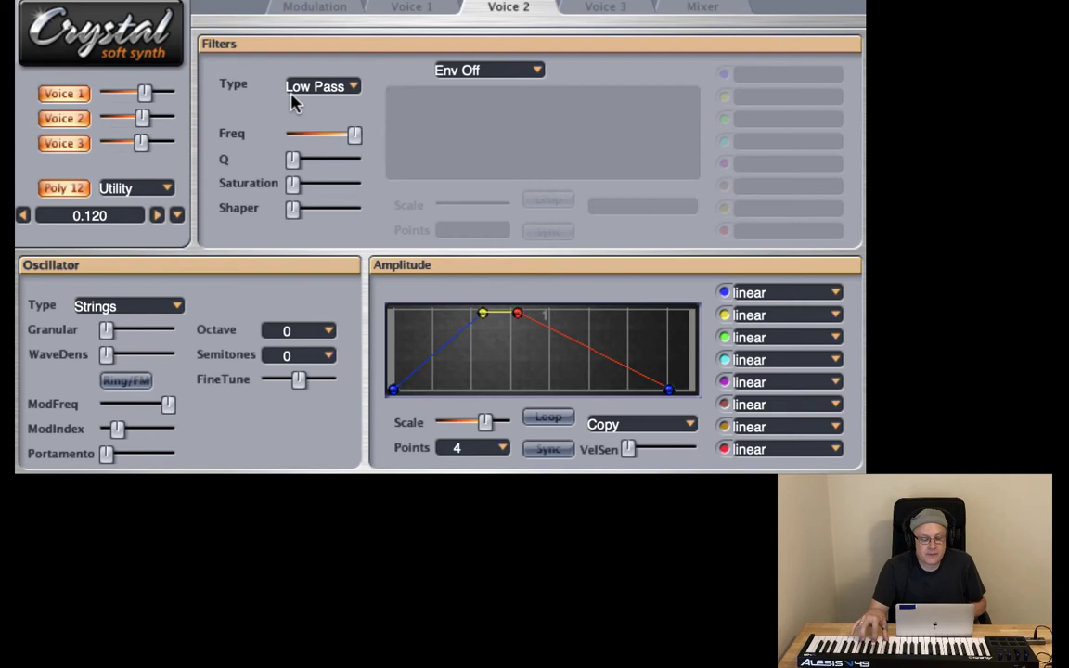
{"action": "mouse_move", "coordinate": [354, 137]}
{"action": "left_mouse_down"}
{"action": "mouse_move", "coordinate": [311, 138]}
{"action": "mouse_move", "coordinate": [349, 135]}
{"action": "left_mouse_up"}
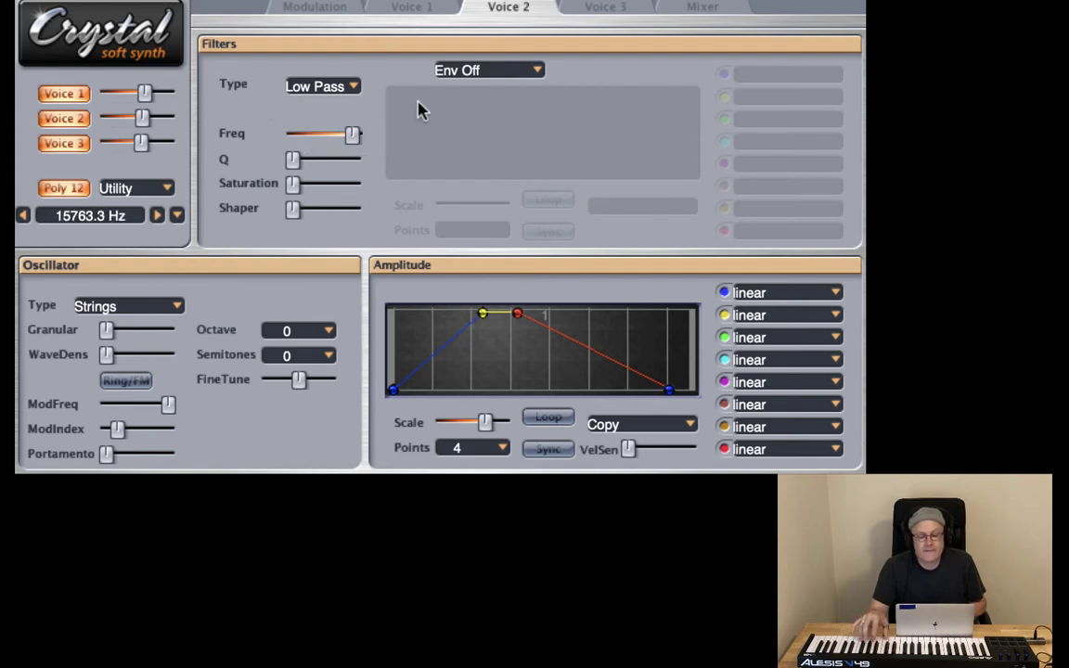
{"action": "left_click", "coordinate": [464, 73]}
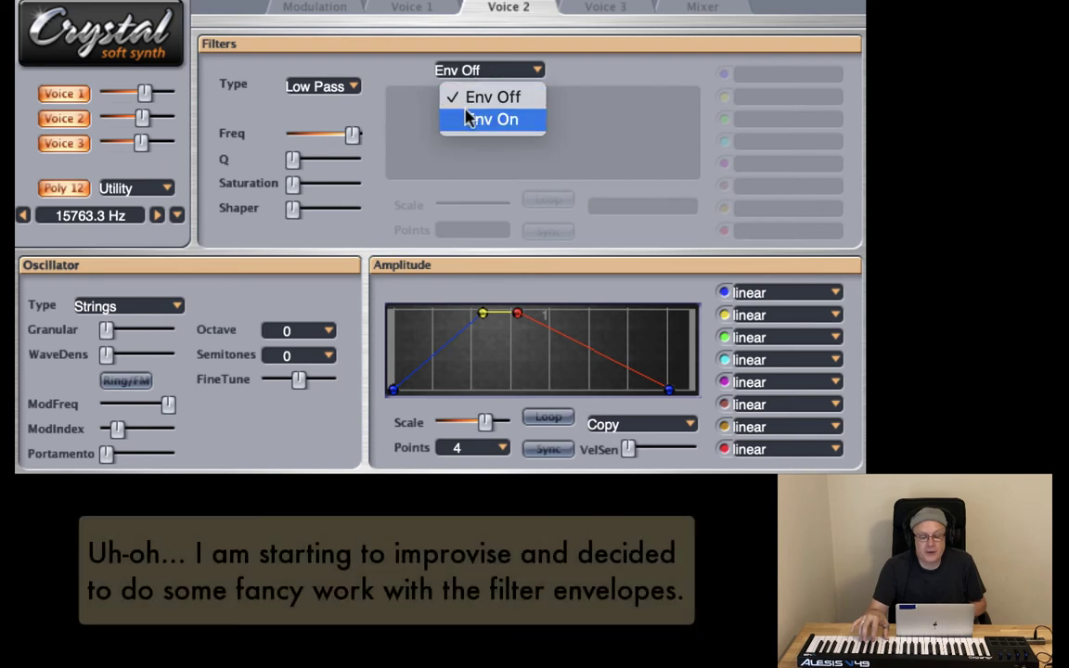
{"action": "left_click", "coordinate": [468, 118]}
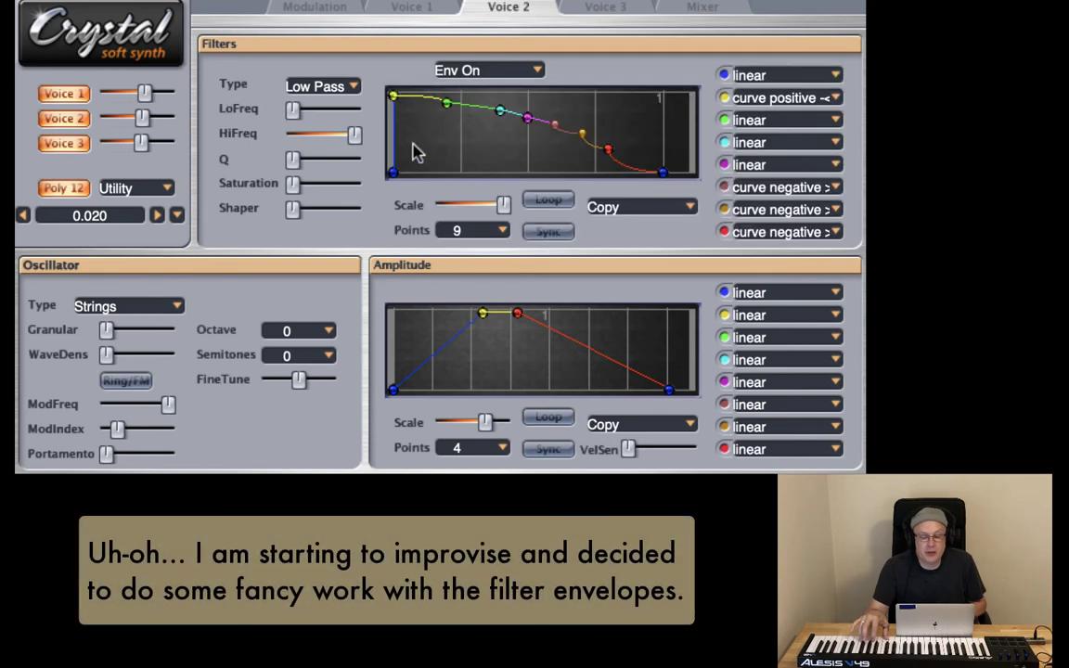
- Load the Flat 4 pt preset on Voice 2's filter envelope and shape it to hold high, then fall slowly
{"action": "left_click", "coordinate": [622, 209]}
{"action": "left_click", "coordinate": [626, 319]}
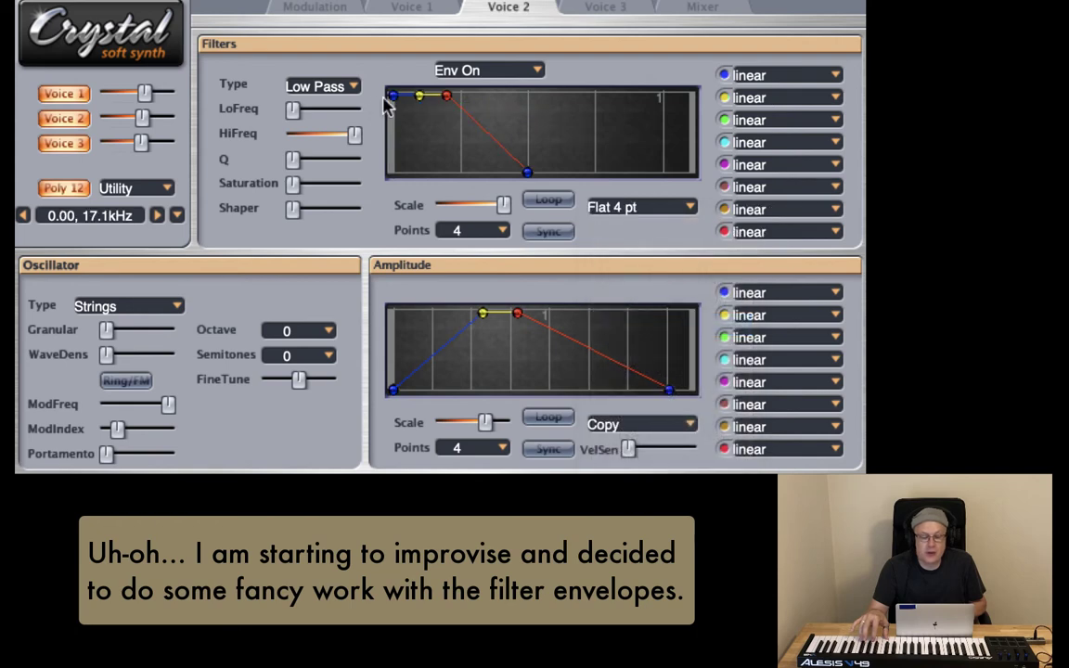
{"action": "left_click_drag", "start_coordinate": [386, 97], "coordinate": [379, 175]}
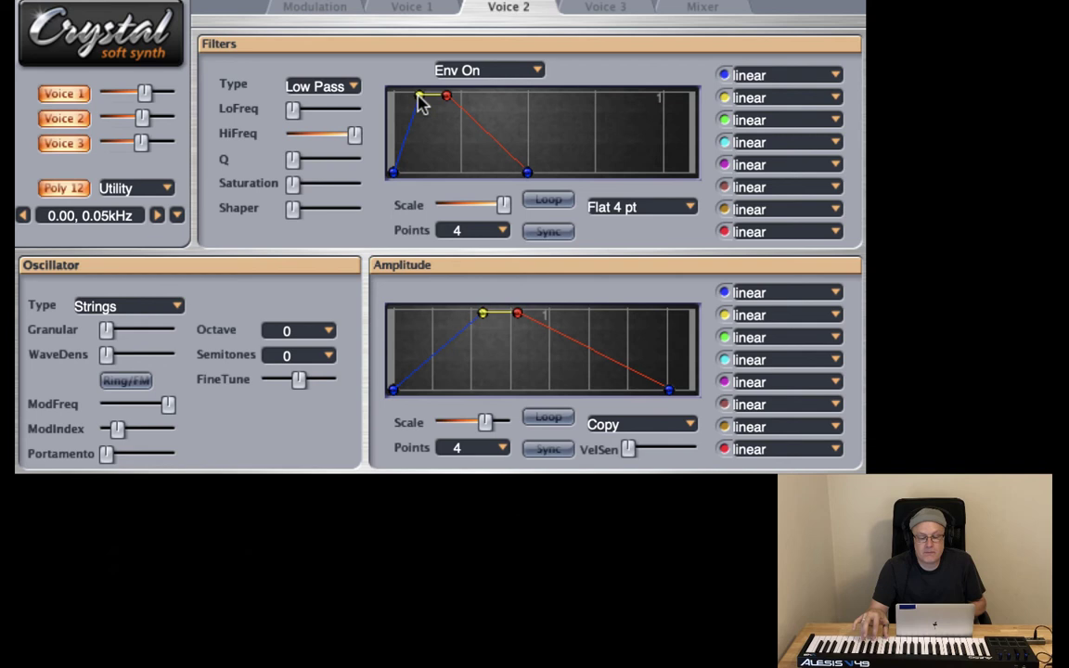
{"action": "left_click_drag", "start_coordinate": [447, 97], "coordinate": [496, 95]}
{"action": "left_click_drag", "start_coordinate": [525, 172], "coordinate": [668, 195]}
{"action": "left_click_drag", "start_coordinate": [423, 100], "coordinate": [452, 100]}
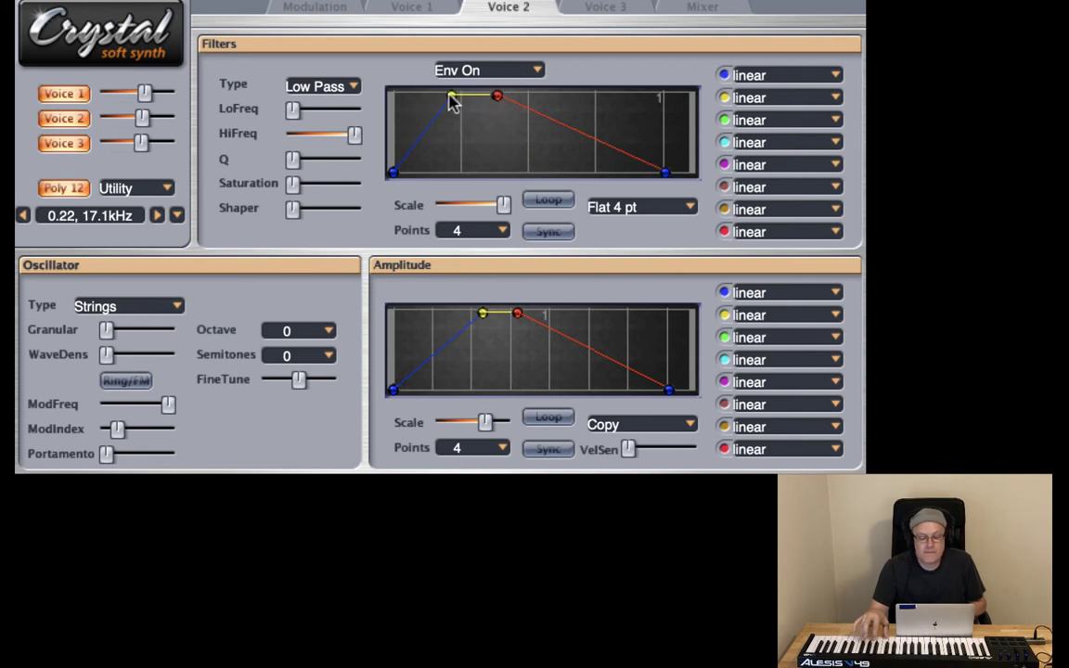
{"action": "left_click_drag", "start_coordinate": [393, 171], "coordinate": [360, 58]}
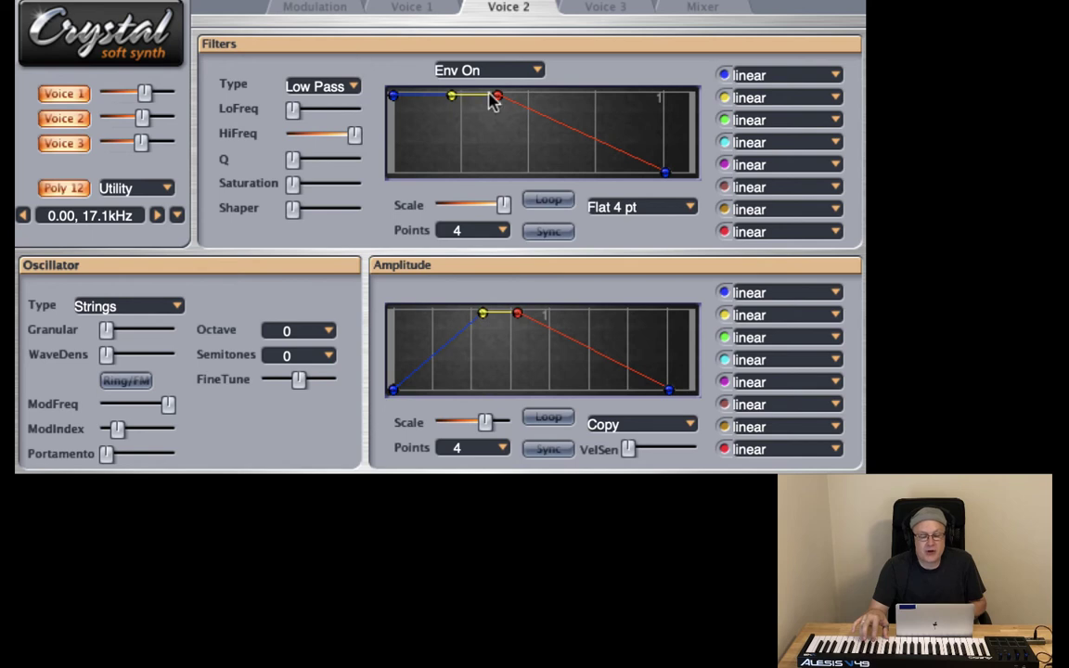
{"action": "left_click_drag", "start_coordinate": [497, 96], "coordinate": [655, 186]}
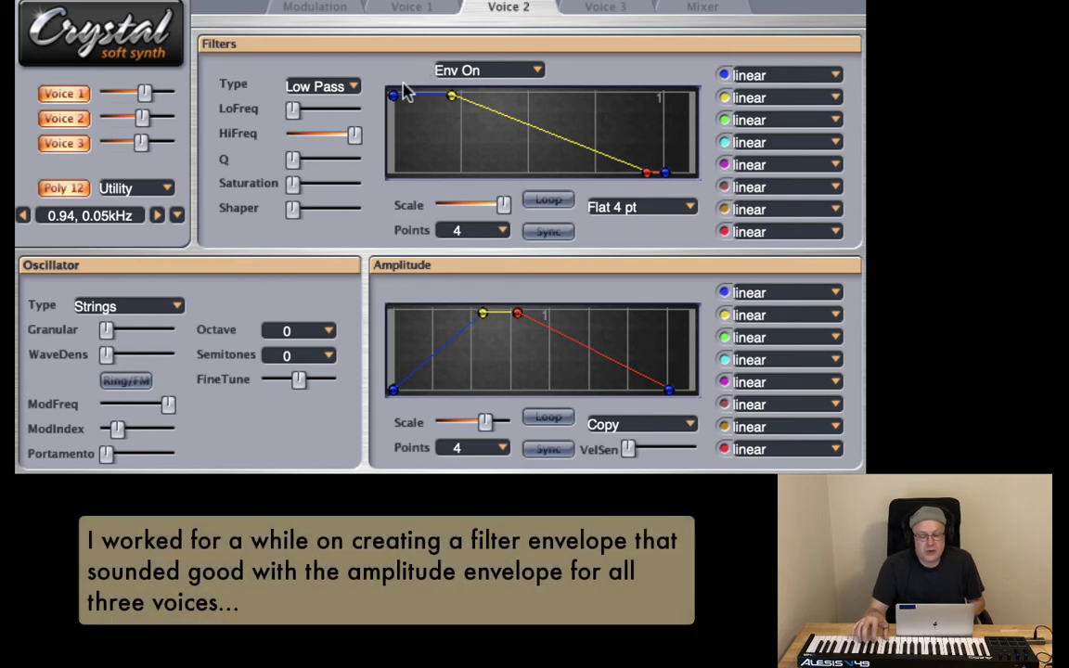
- Copy Voice 2's filter envelope, keeping it set to Env On
{"action": "left_click", "coordinate": [449, 69]}
{"action": "left_click", "coordinate": [454, 72]}
{"action": "left_click", "coordinate": [632, 207]}
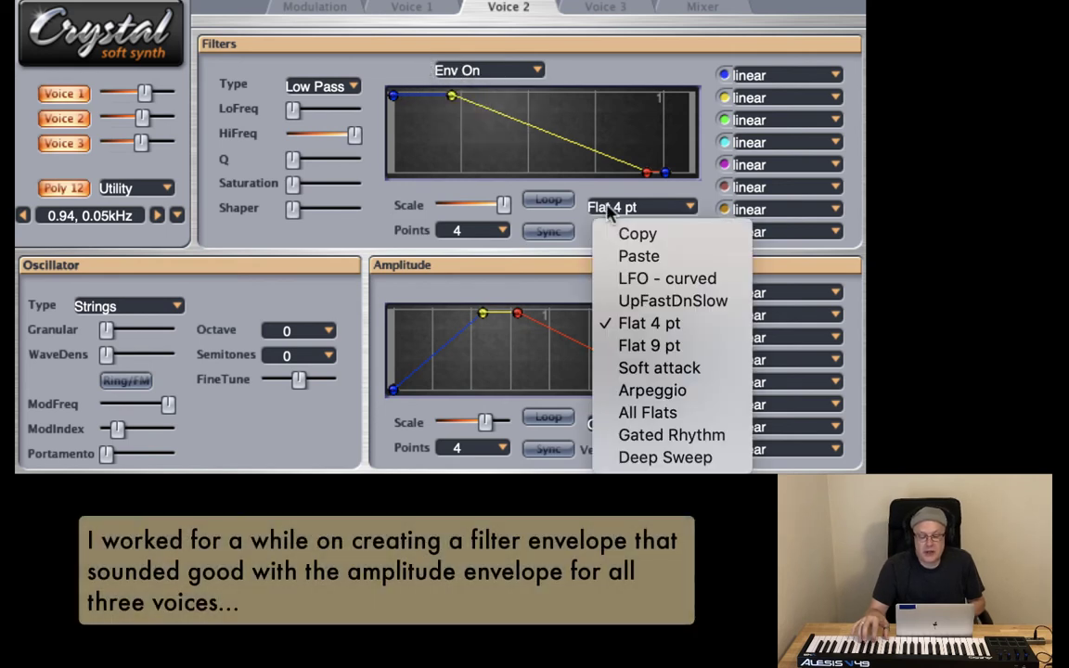
{"action": "left_click", "coordinate": [620, 232]}
{"action": "left_click", "coordinate": [455, 71]}
{"action": "left_click", "coordinate": [446, 73]}
- Switch Voice 1's filter envelope to Env On
{"action": "left_click", "coordinate": [411, 8]}
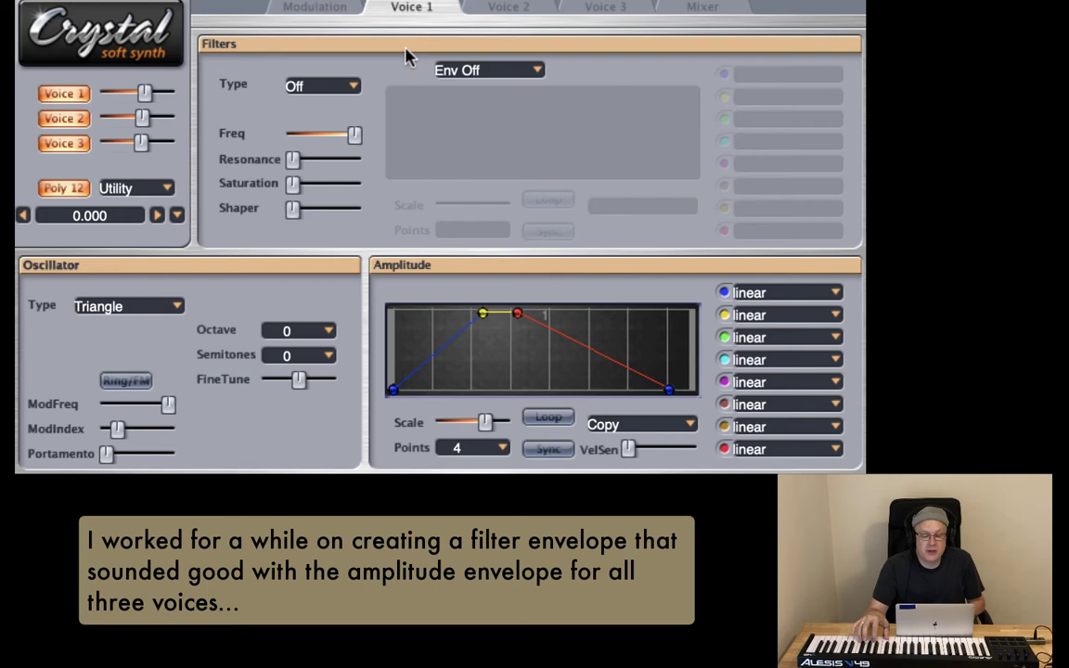
{"action": "left_click", "coordinate": [459, 70]}
{"action": "left_click", "coordinate": [469, 118]}
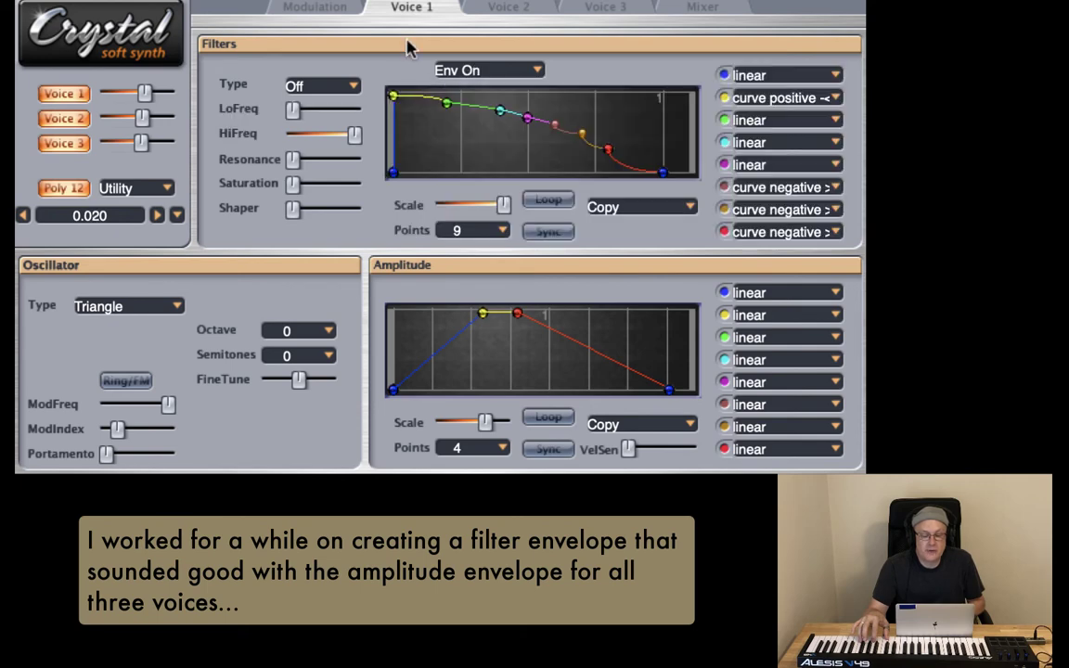
- Paste the copied filter envelope into Voice 1 and set its filter type to Low Pass
{"action": "left_click", "coordinate": [608, 207]}
{"action": "left_click", "coordinate": [633, 258]}
{"action": "left_click", "coordinate": [304, 87]}
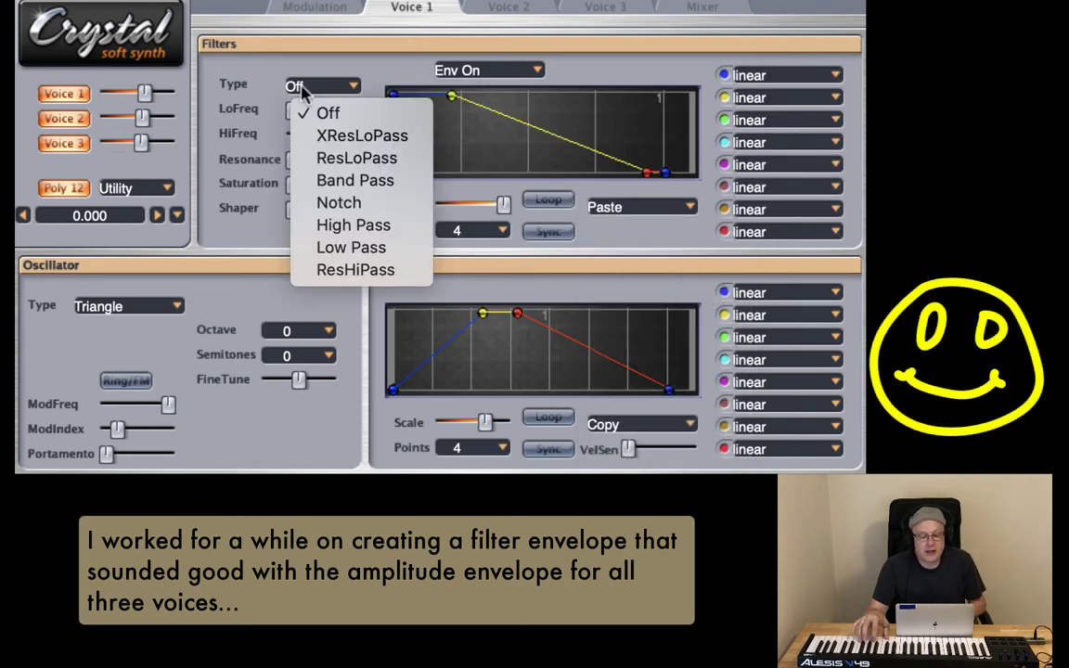
{"action": "left_click", "coordinate": [297, 135]}
{"action": "left_click", "coordinate": [283, 86]}
{"action": "left_click", "coordinate": [312, 246]}
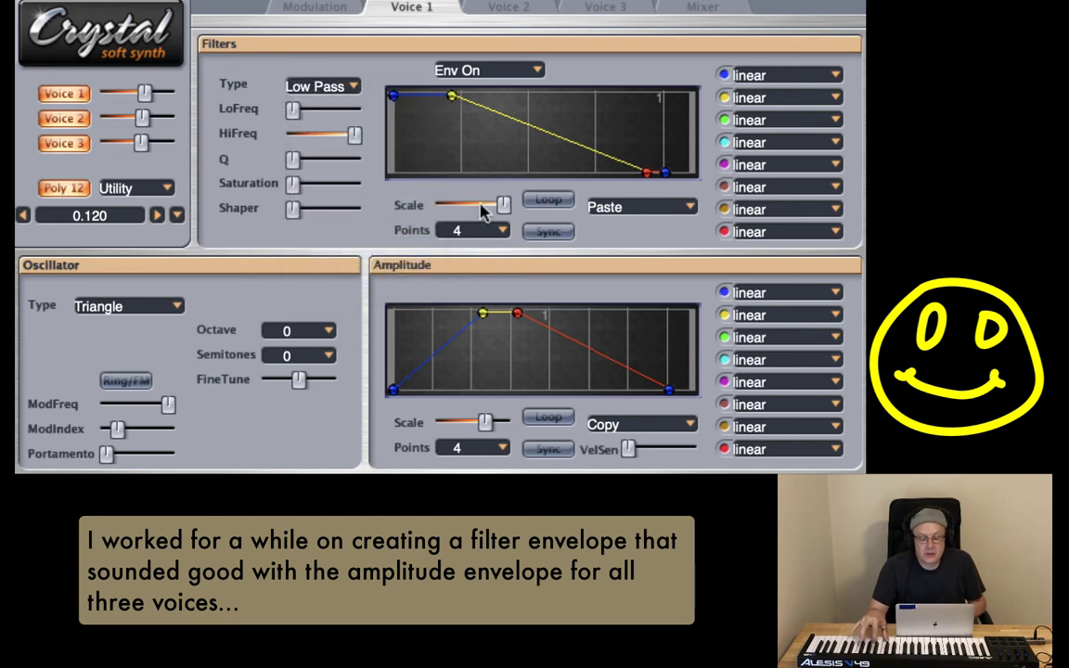
- Adjust the amplitude envelopes on Voices 1 and 3, then shorten Voice 2's release
{"action": "left_click_drag", "start_coordinate": [485, 423], "coordinate": [583, 389]}
{"action": "left_click", "coordinate": [566, 8]}
{"action": "left_click_drag", "start_coordinate": [484, 422], "coordinate": [514, 392]}
{"action": "left_click", "coordinate": [509, 8]}
{"action": "left_click_drag", "start_coordinate": [670, 390], "coordinate": [652, 389]}
- Mute Voices 1 and 3 and reshape Voice 2's amplitude envelope release
{"action": "left_click", "coordinate": [58, 93]}
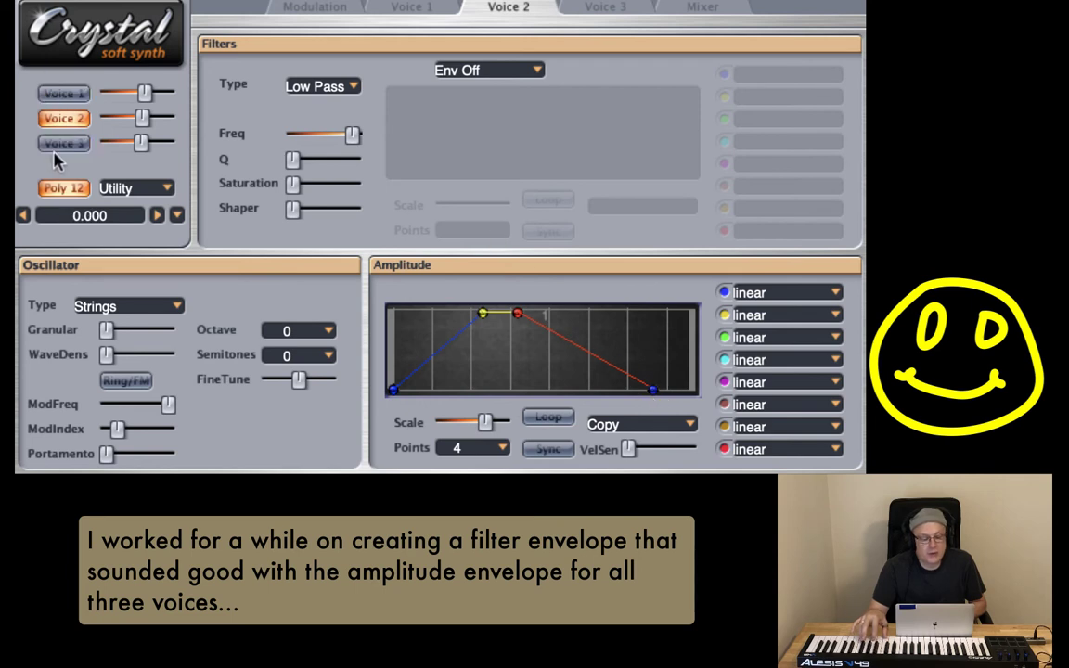
{"action": "left_click_drag", "start_coordinate": [478, 423], "coordinate": [562, 391]}
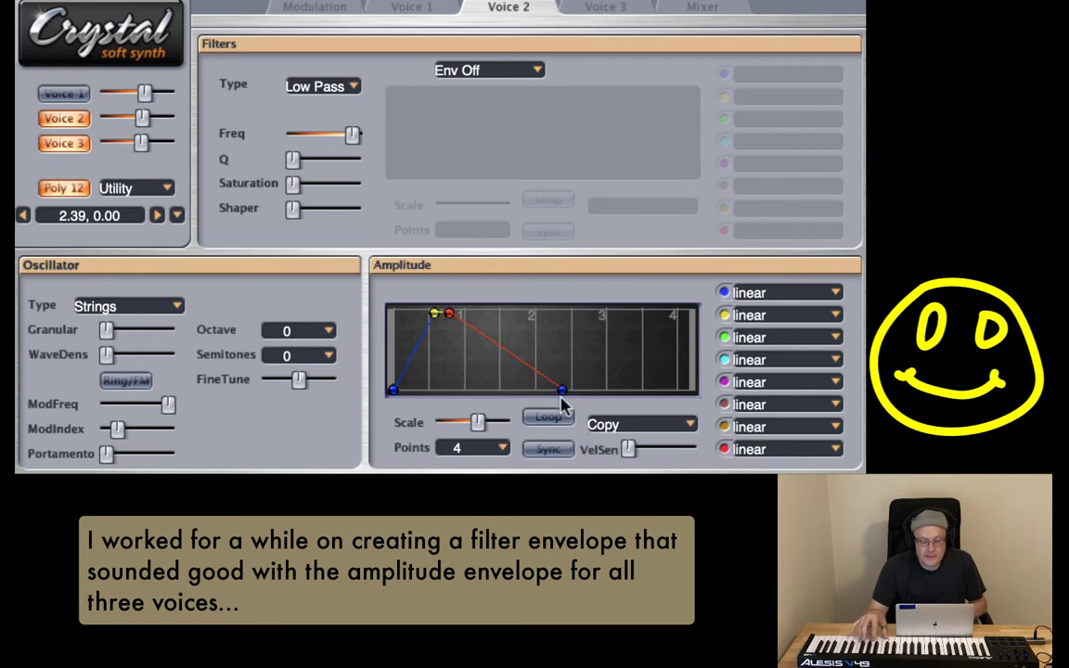
{"action": "left_click", "coordinate": [70, 143]}
{"action": "left_click", "coordinate": [434, 313]}
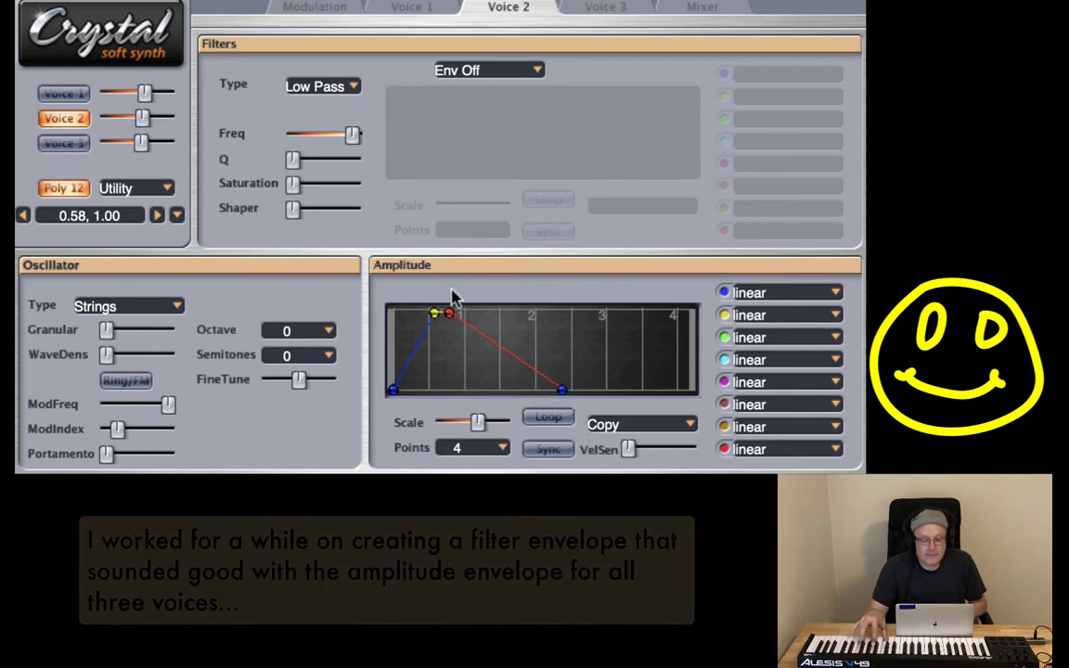
{"action": "left_click_drag", "start_coordinate": [561, 394], "coordinate": [560, 393]}
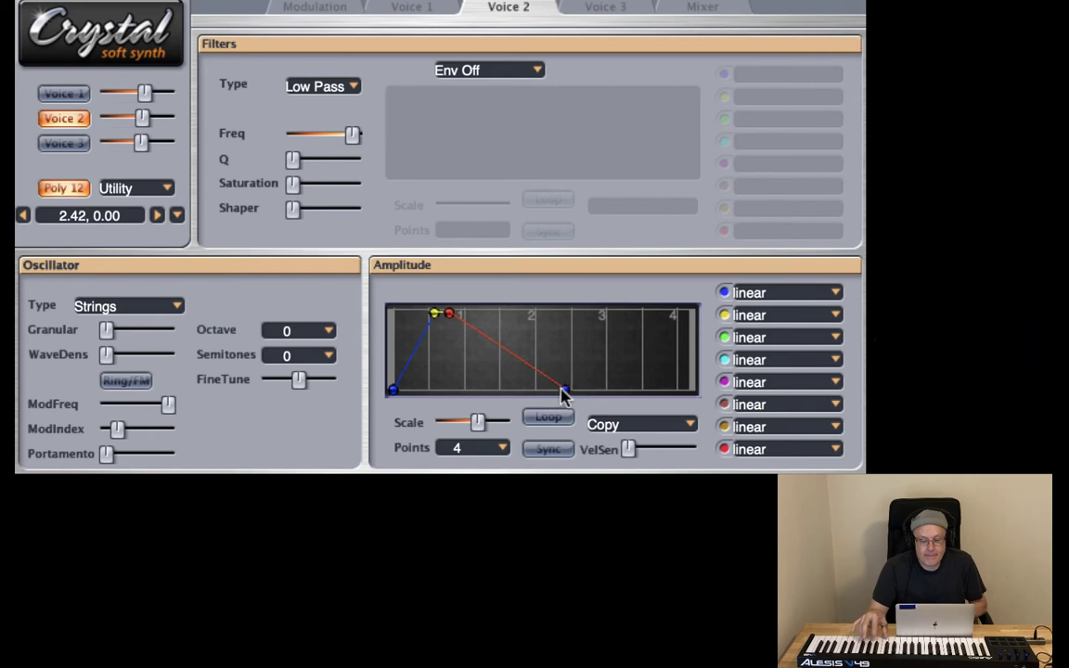
- Copy Voice 2's amplitude envelope and paste it into Voice 1 and Voice 3
{"action": "left_click", "coordinate": [624, 427]}
{"action": "left_click", "coordinate": [626, 451]}
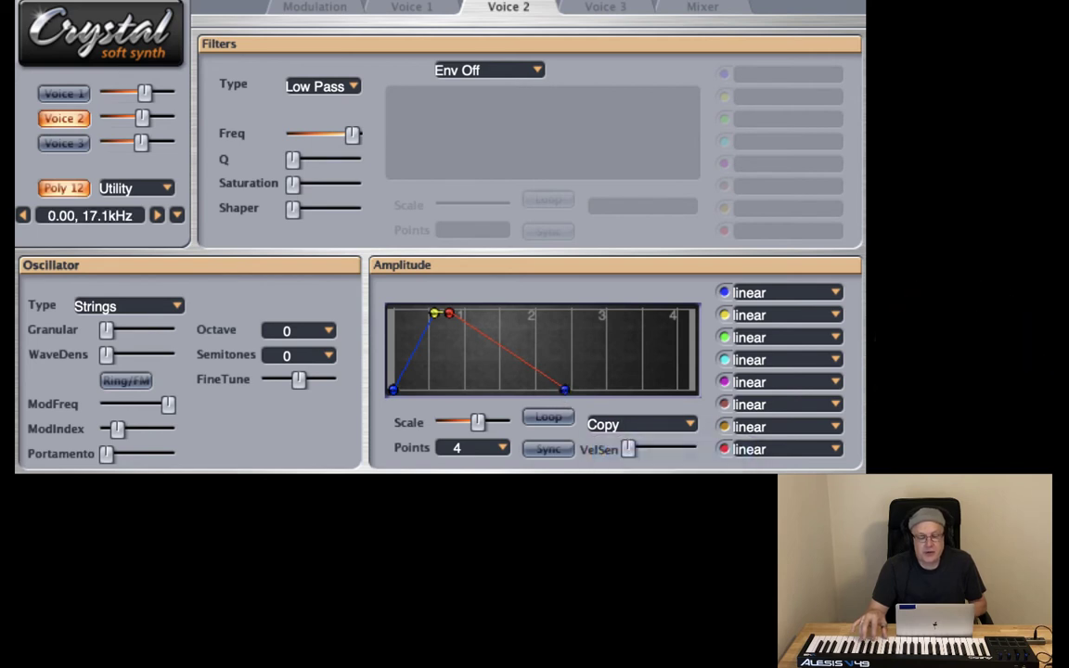
{"action": "left_click", "coordinate": [411, 6]}
{"action": "left_click", "coordinate": [656, 427]}
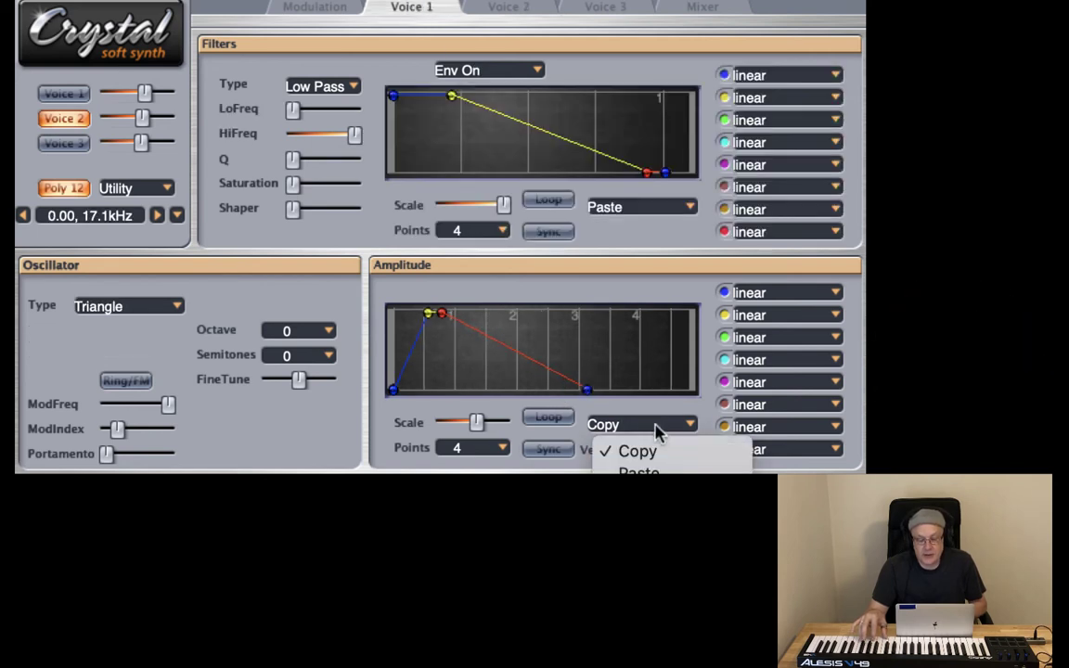
{"action": "left_click", "coordinate": [640, 469]}
{"action": "left_click", "coordinate": [609, 11]}
{"action": "left_click", "coordinate": [609, 427]}
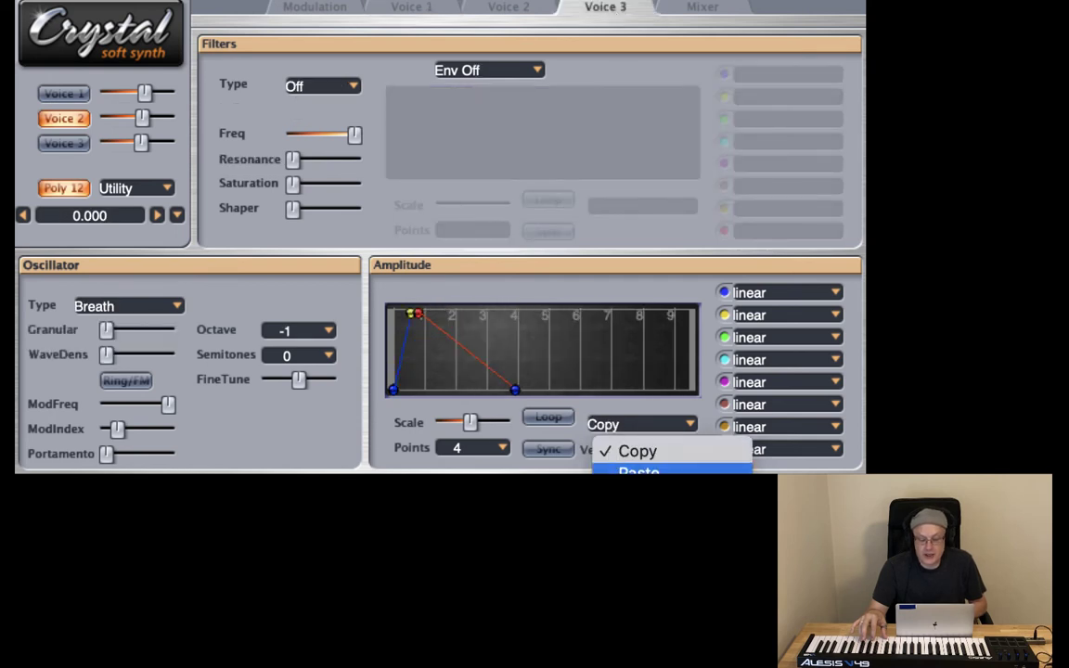
{"action": "left_click", "coordinate": [626, 470]}
{"action": "left_click", "coordinate": [393, 9]}
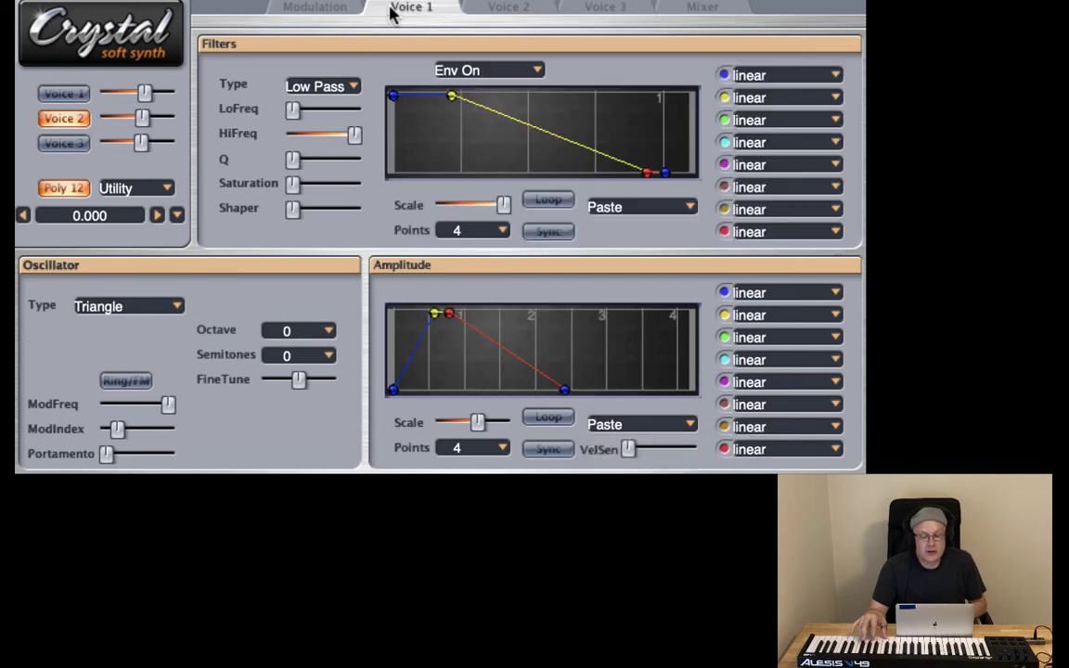
- Switch Voices 1 and 3 back on and review Voice 2
{"action": "left_click", "coordinate": [65, 93]}
{"action": "left_click", "coordinate": [54, 142]}
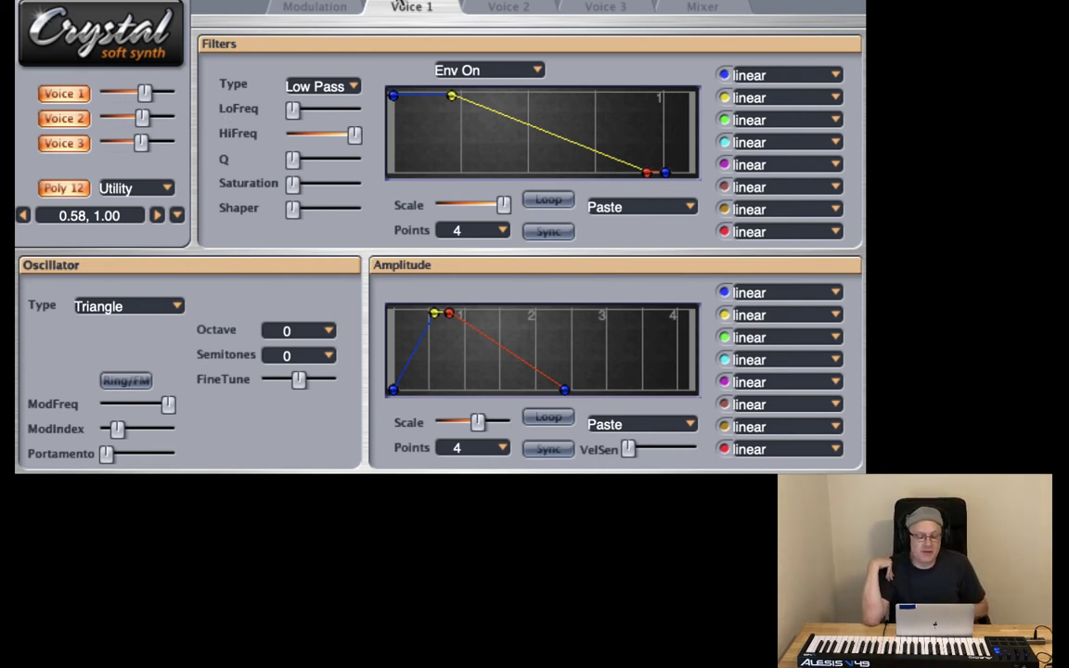
{"action": "left_click", "coordinate": [492, 22]}
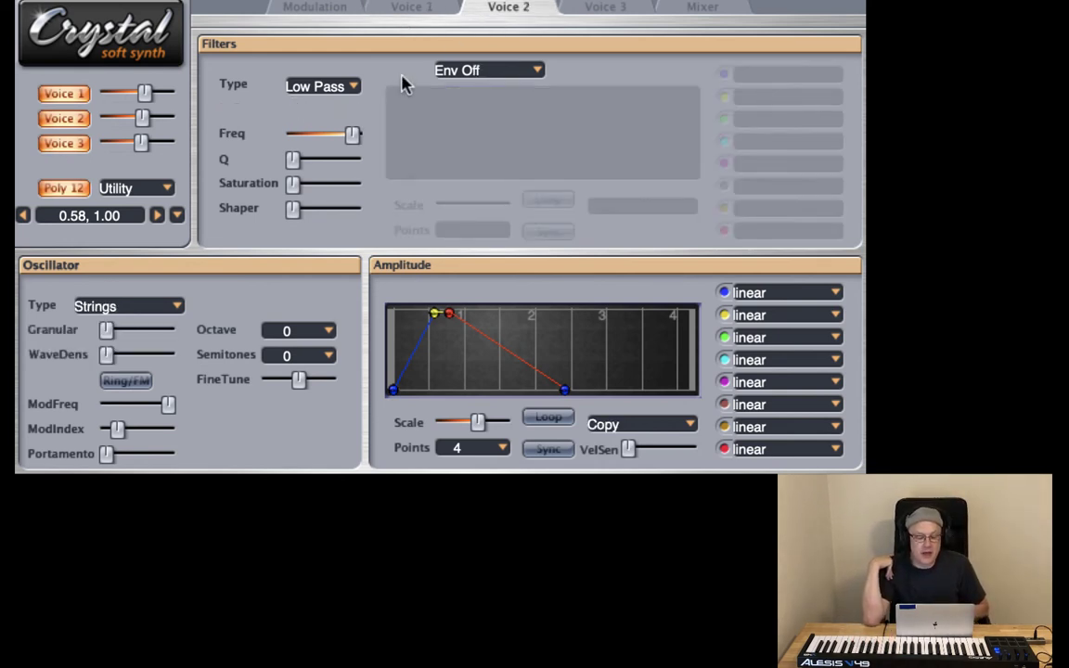
- Set Voice 3's filter type to Low Pass
{"action": "left_click", "coordinate": [608, 9]}
{"action": "left_click", "coordinate": [316, 85]}
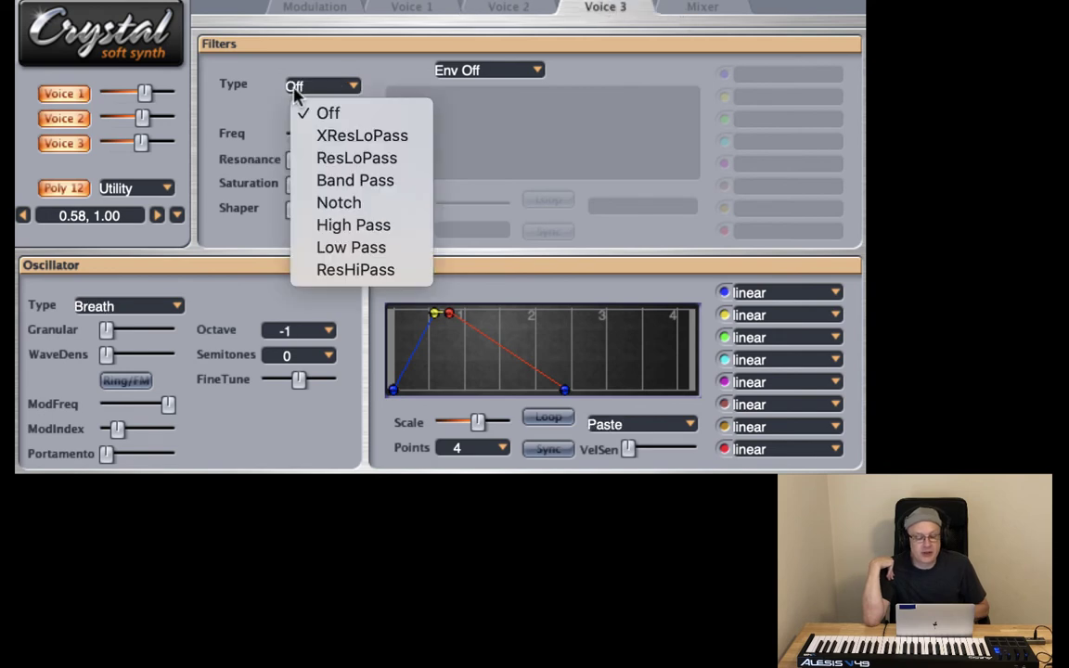
{"action": "left_click", "coordinate": [351, 247]}
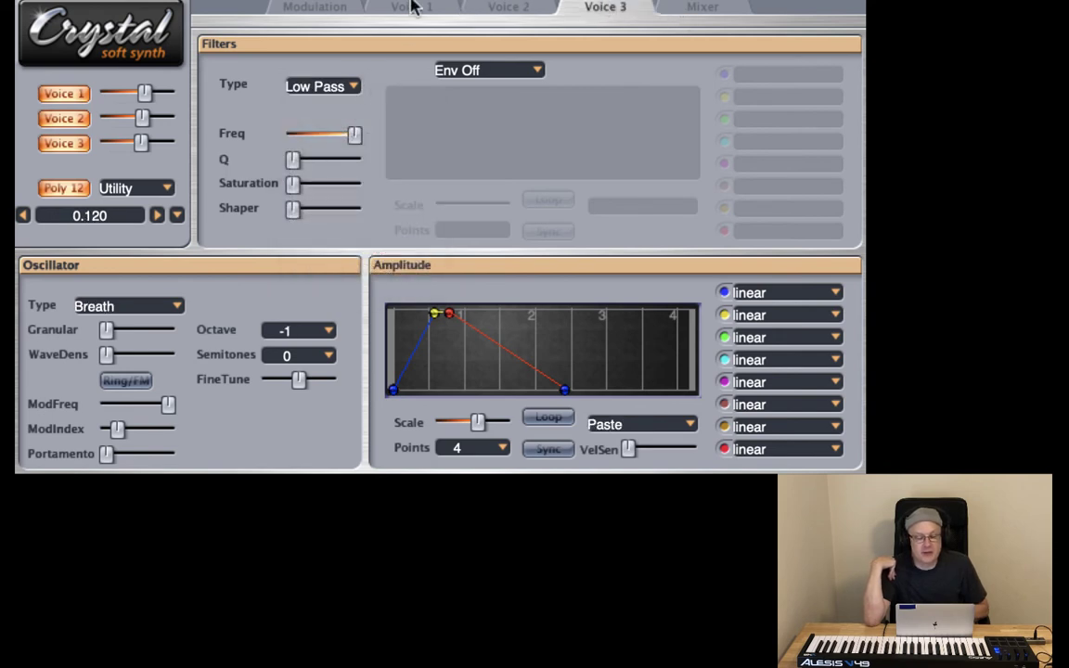
- On the Modulation page, set the Source of matrix rows 1–3 to LFO1
{"action": "left_click", "coordinate": [316, 13]}
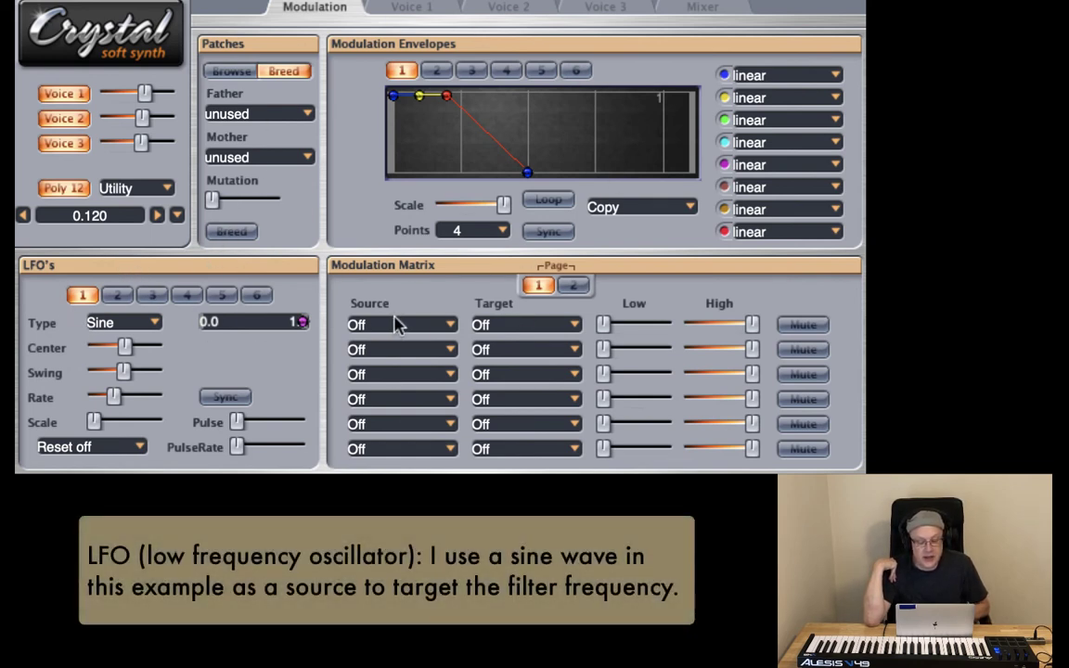
{"action": "left_click", "coordinate": [398, 324]}
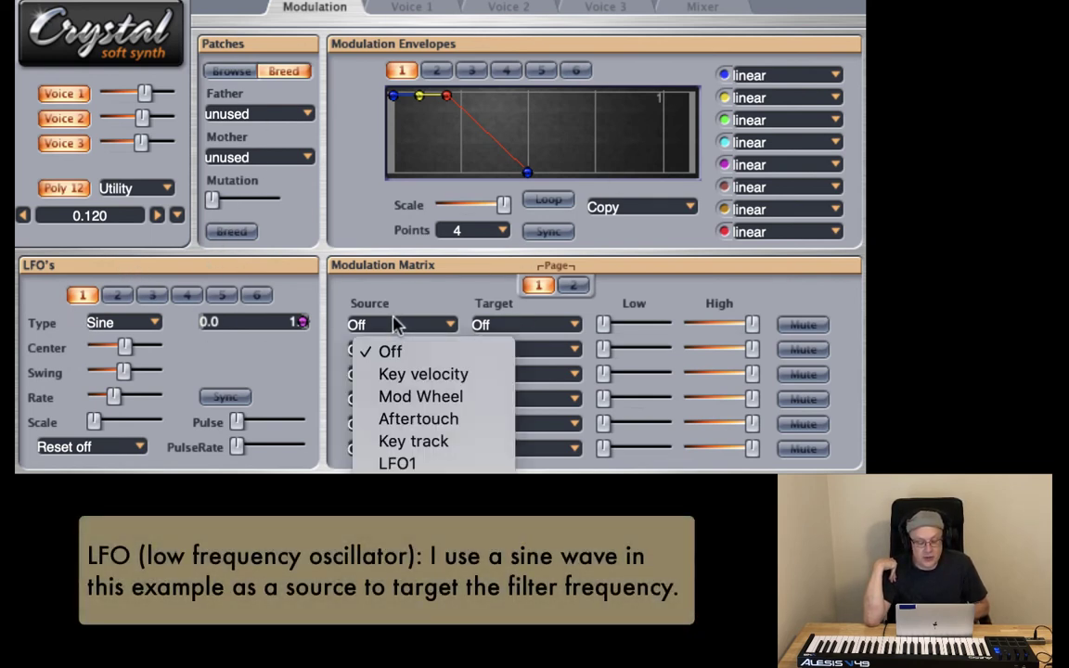
{"action": "left_click", "coordinate": [396, 463]}
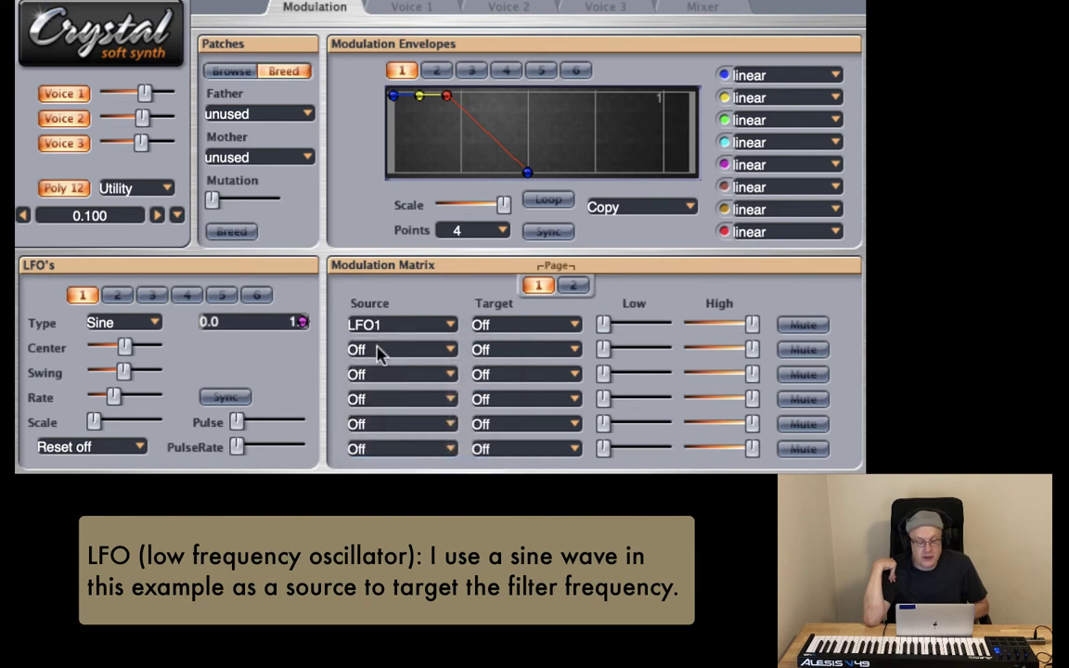
{"action": "left_click", "coordinate": [381, 350]}
{"action": "left_click", "coordinate": [371, 488]}
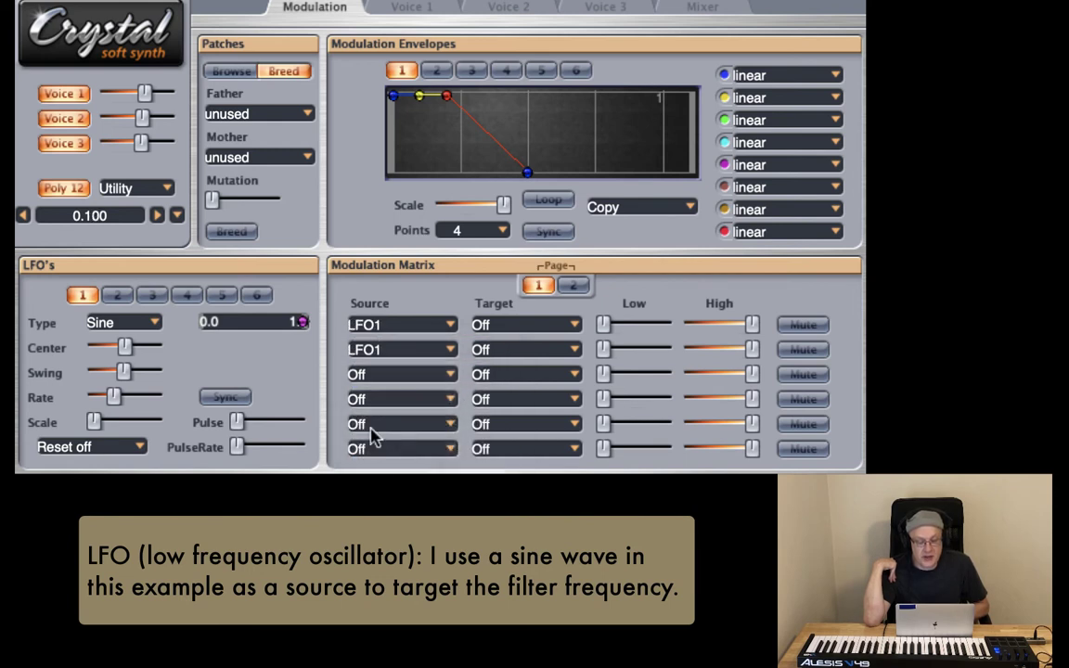
{"action": "left_click", "coordinate": [360, 374]}
{"action": "left_click", "coordinate": [375, 513]}
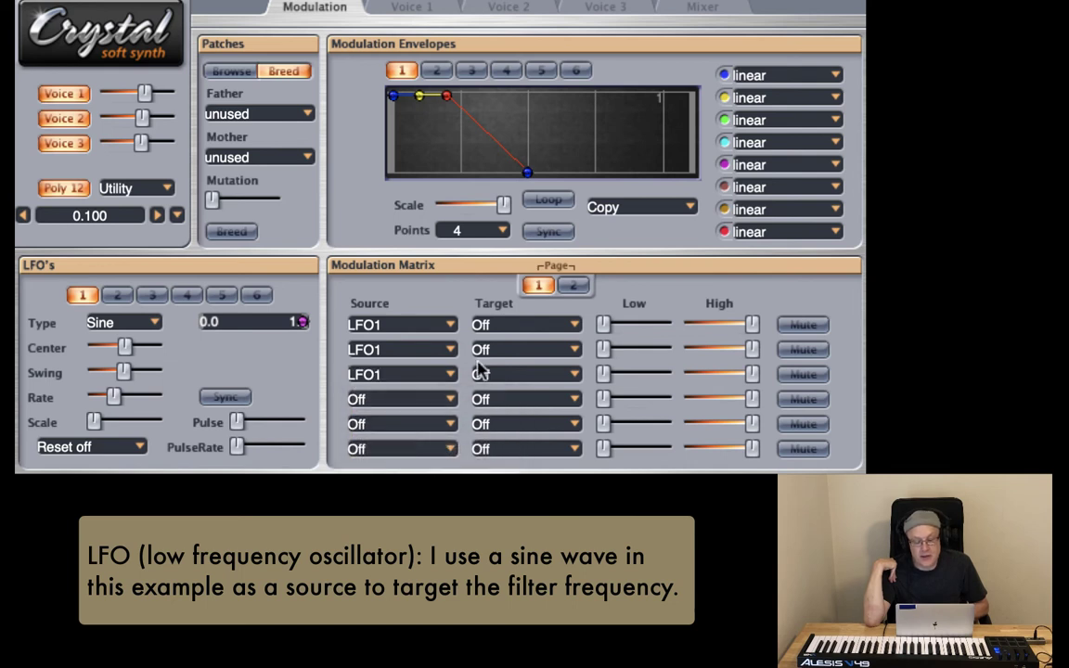
{"action": "left_click", "coordinate": [411, 9]}
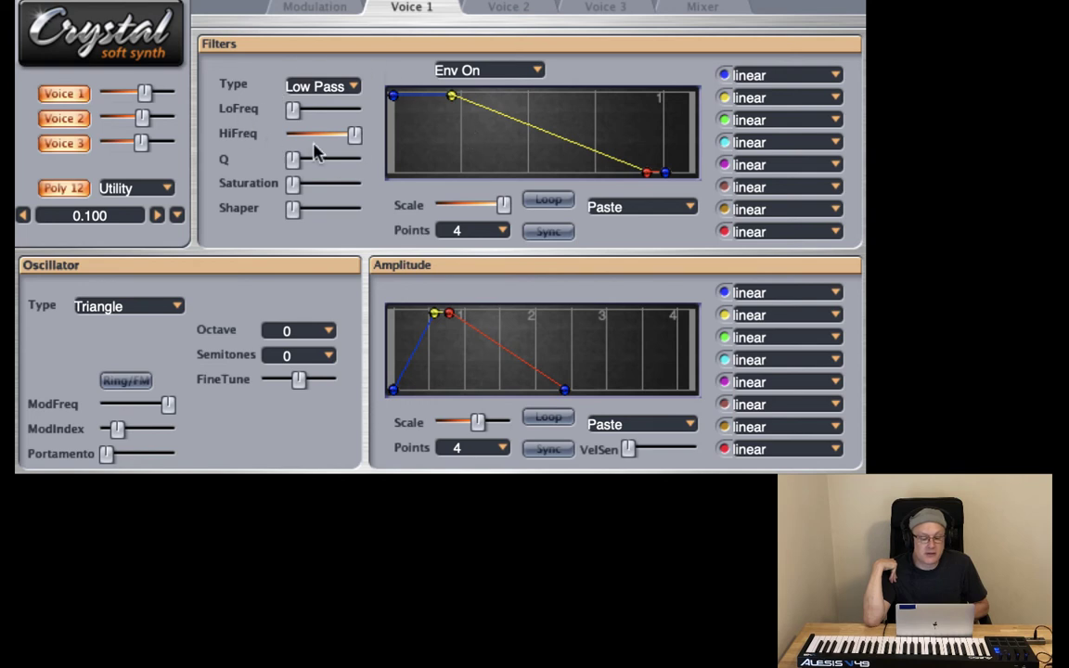
- Set matrix Targets for rows 1–3 to Voice1, Voice2 and Voice3 Filt Freq
{"action": "left_click", "coordinate": [278, 7]}
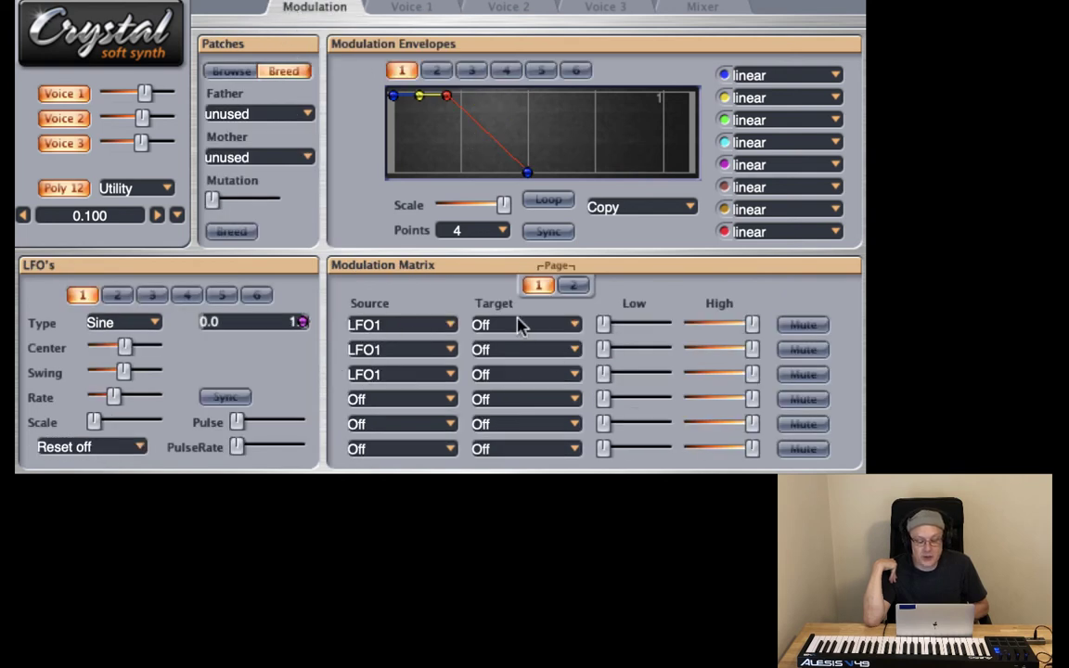
{"action": "left_click", "coordinate": [520, 325]}
{"action": "mouse_move", "coordinate": [524, 374]}
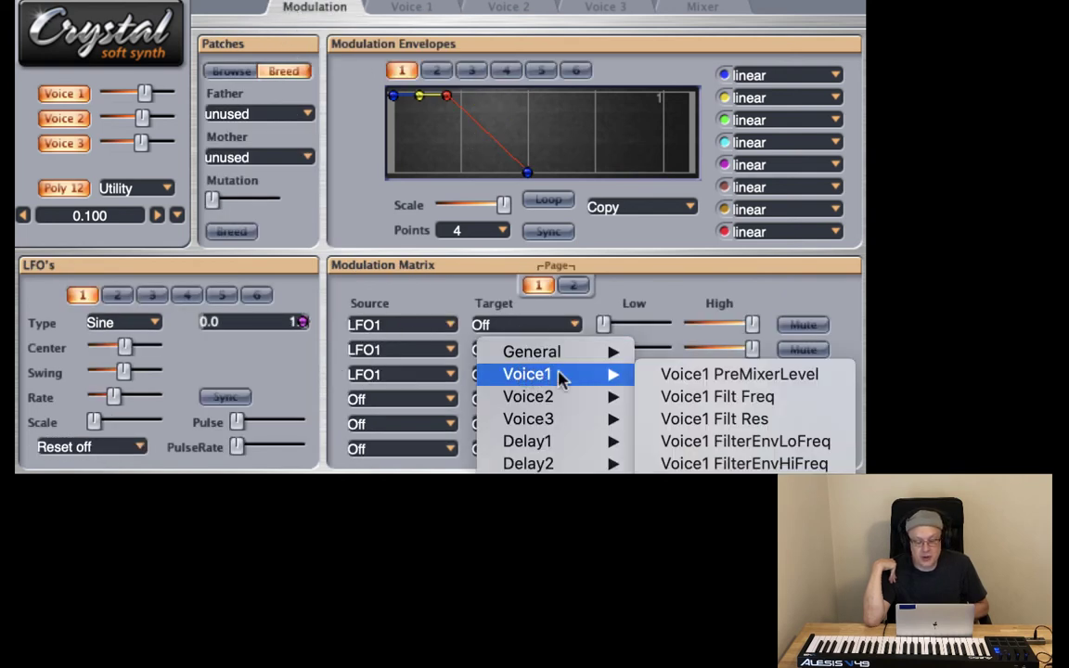
{"action": "left_click", "coordinate": [687, 398]}
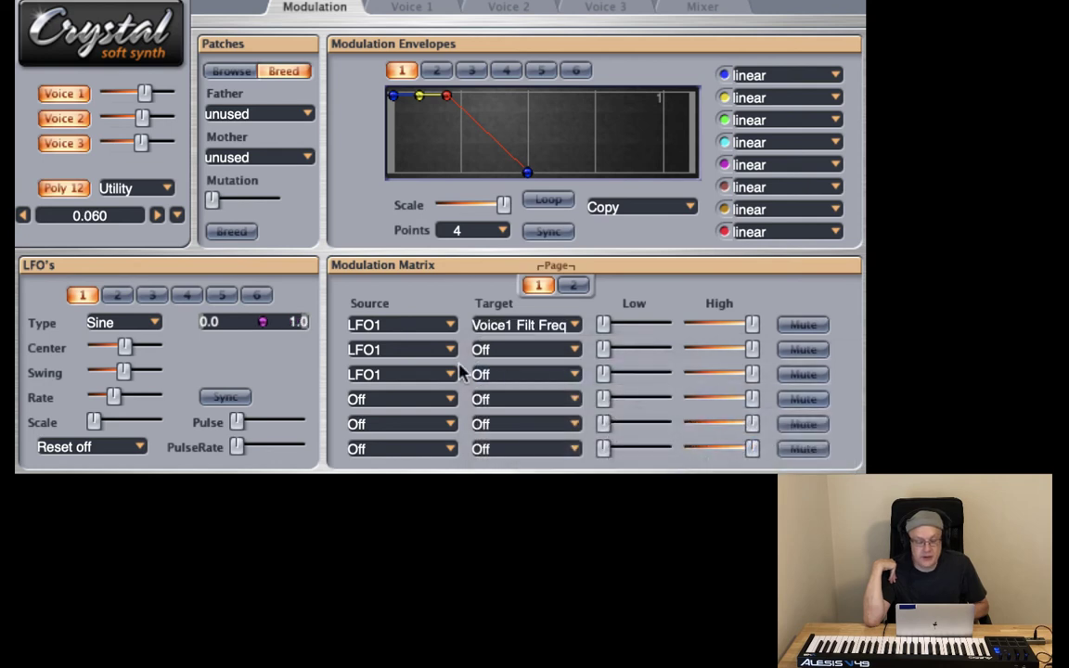
{"action": "left_click", "coordinate": [522, 353]}
{"action": "mouse_move", "coordinate": [524, 423]}
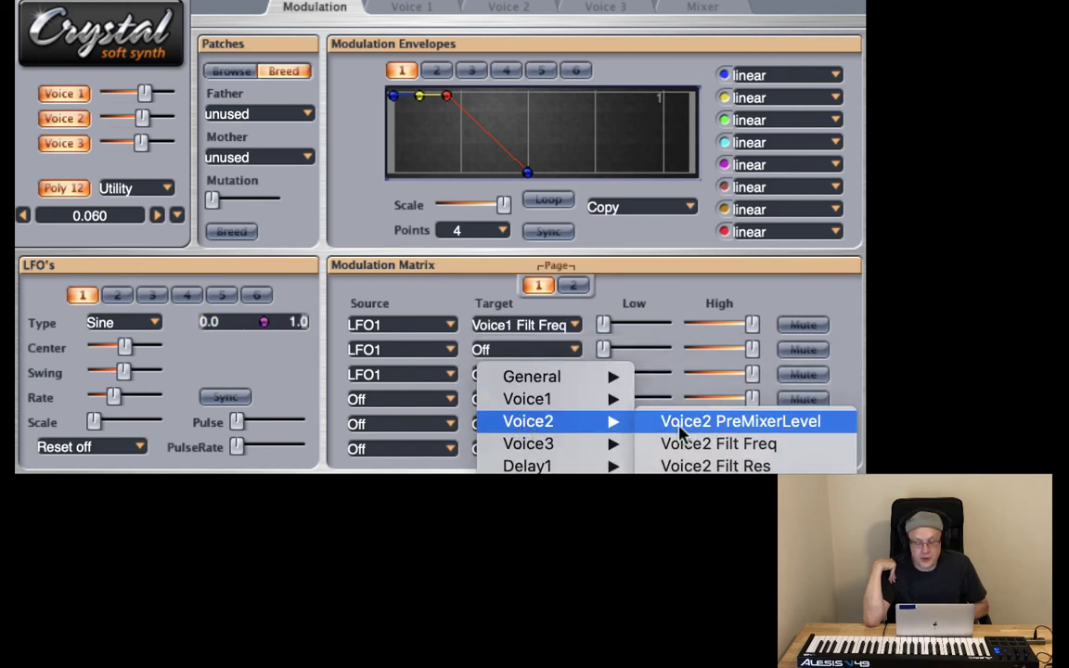
{"action": "left_click", "coordinate": [720, 442]}
{"action": "left_click", "coordinate": [523, 374]}
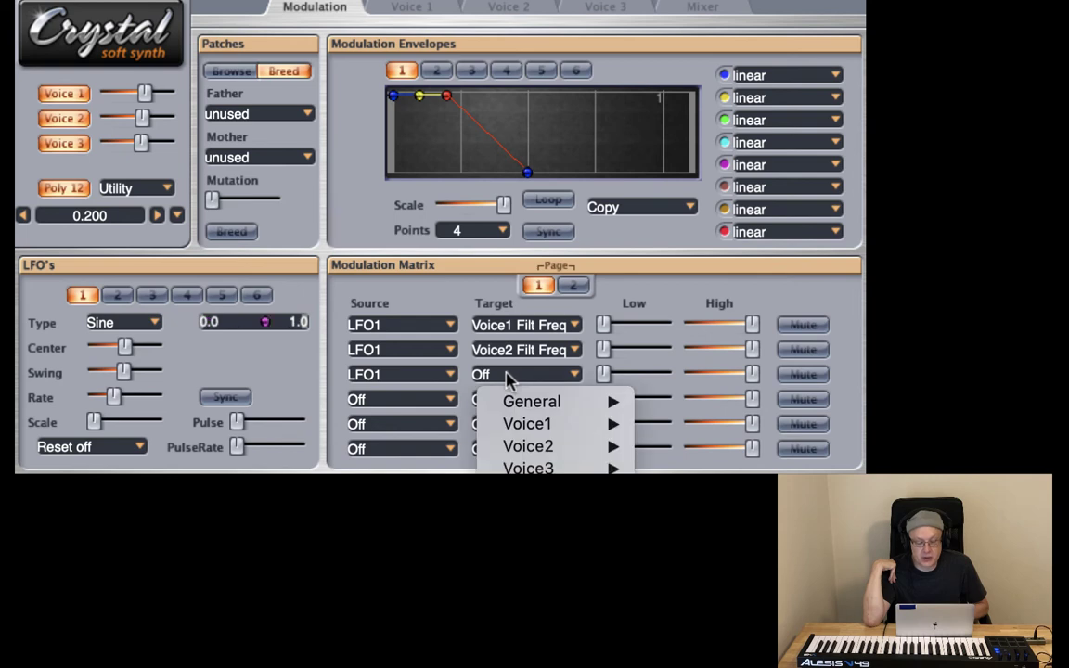
{"action": "mouse_move", "coordinate": [528, 468]}
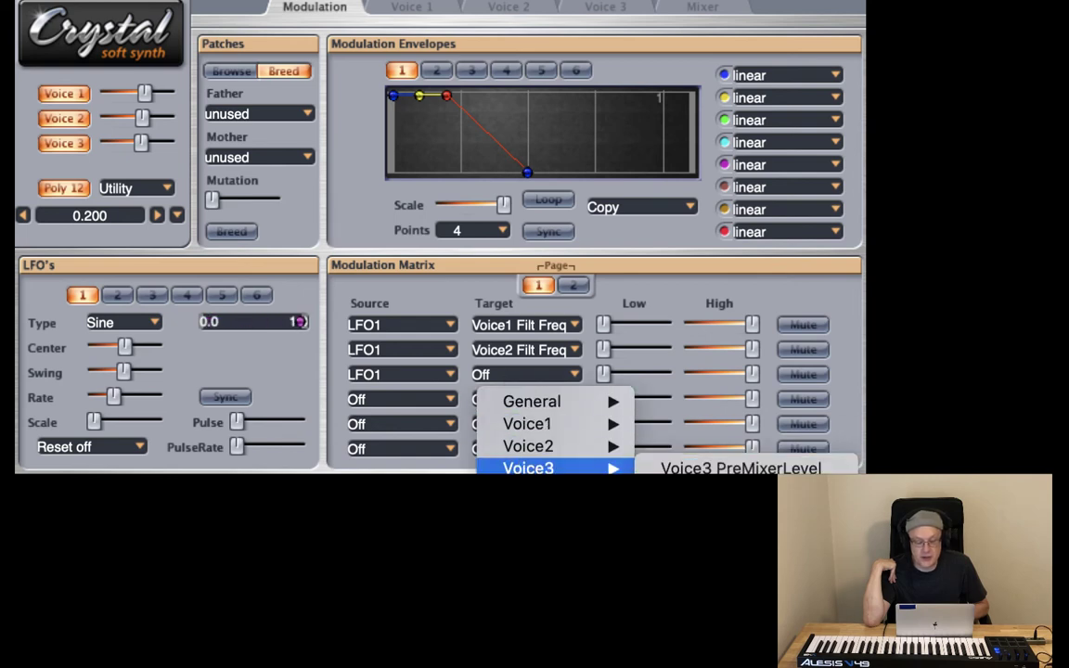
{"action": "left_click", "coordinate": [719, 490]}
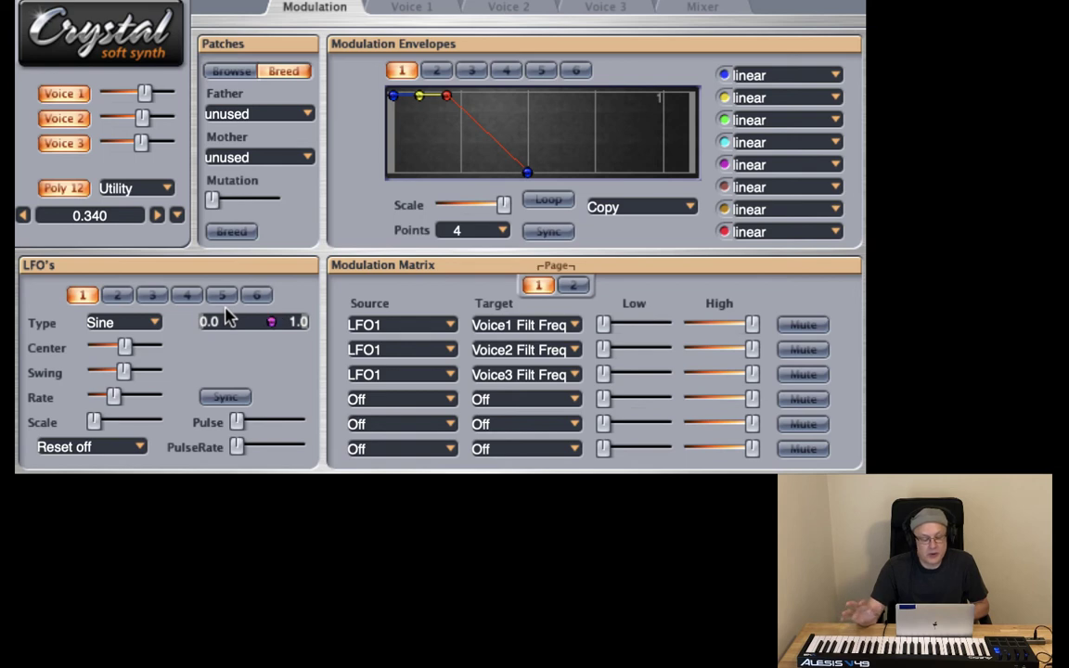
- Set LFO 1's rate to 0.10 cps and nudge up the Low values of matrix rows 1–3
{"action": "left_click_drag", "start_coordinate": [112, 401], "coordinate": [102, 397]}
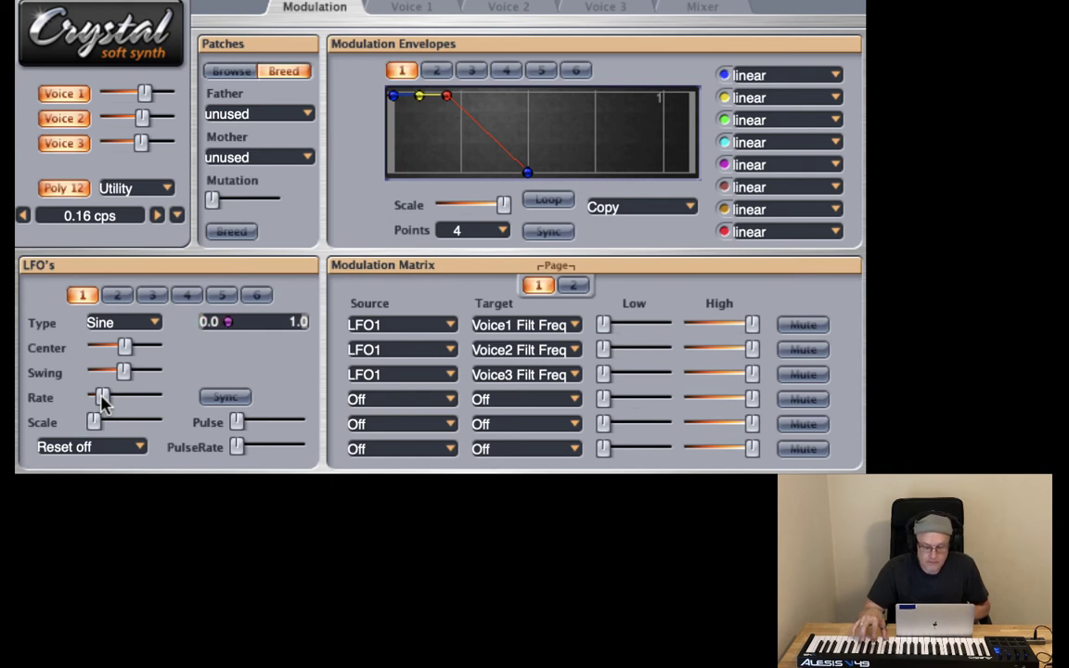
{"action": "left_click_drag", "start_coordinate": [102, 399], "coordinate": [96, 397]}
{"action": "left_click_drag", "start_coordinate": [98, 398], "coordinate": [100, 399]}
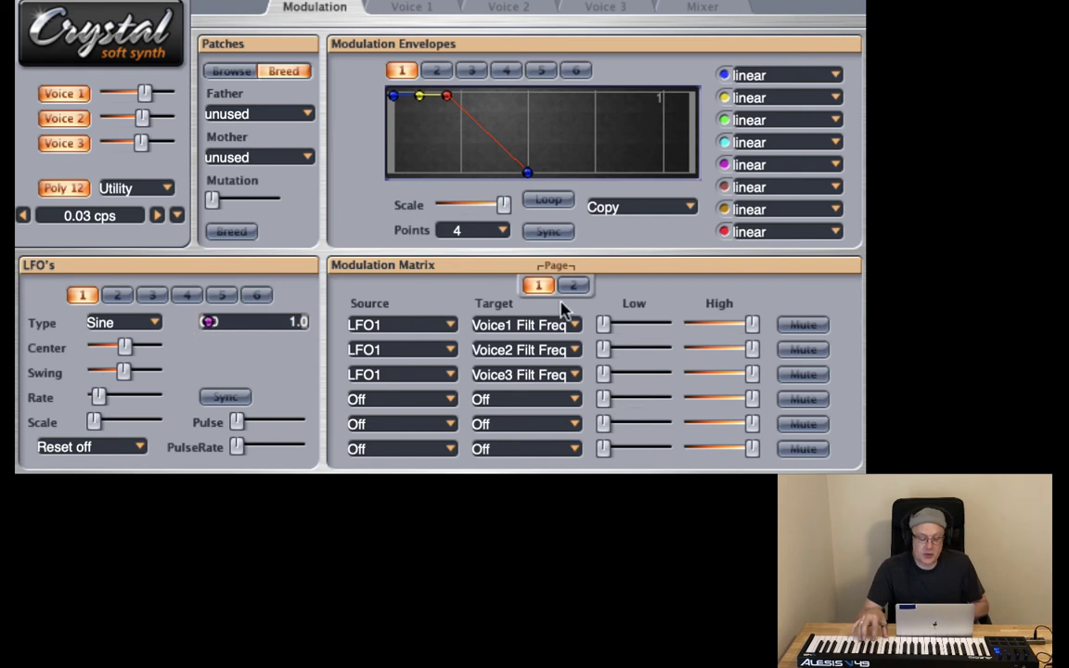
{"action": "left_click_drag", "start_coordinate": [603, 325], "coordinate": [618, 375]}
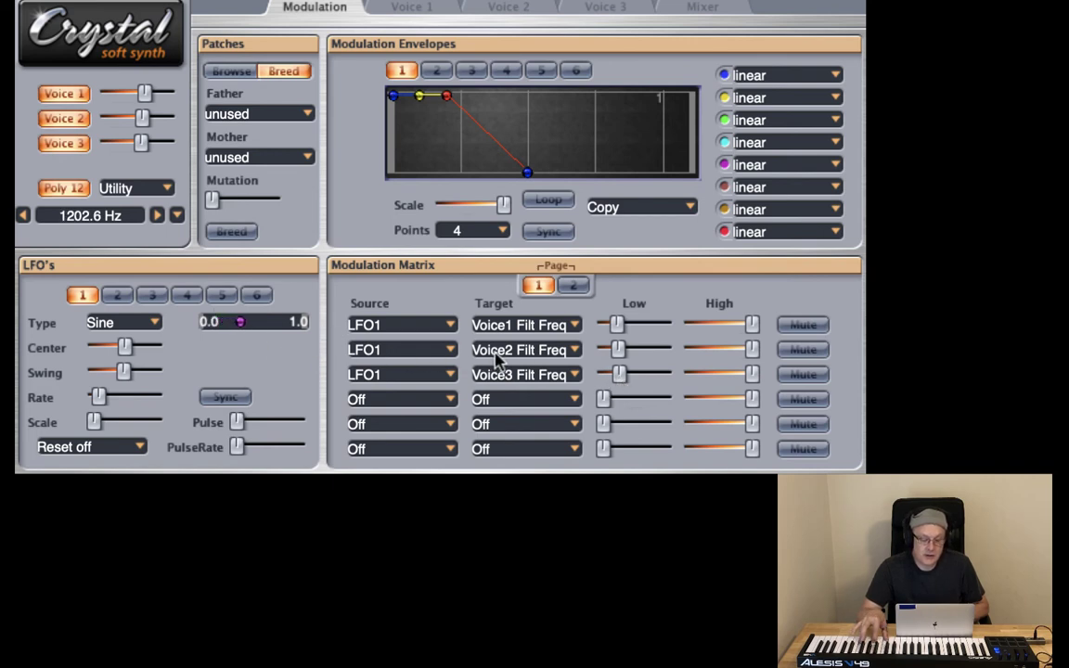
{"action": "left_click_drag", "start_coordinate": [615, 373], "coordinate": [617, 374]}
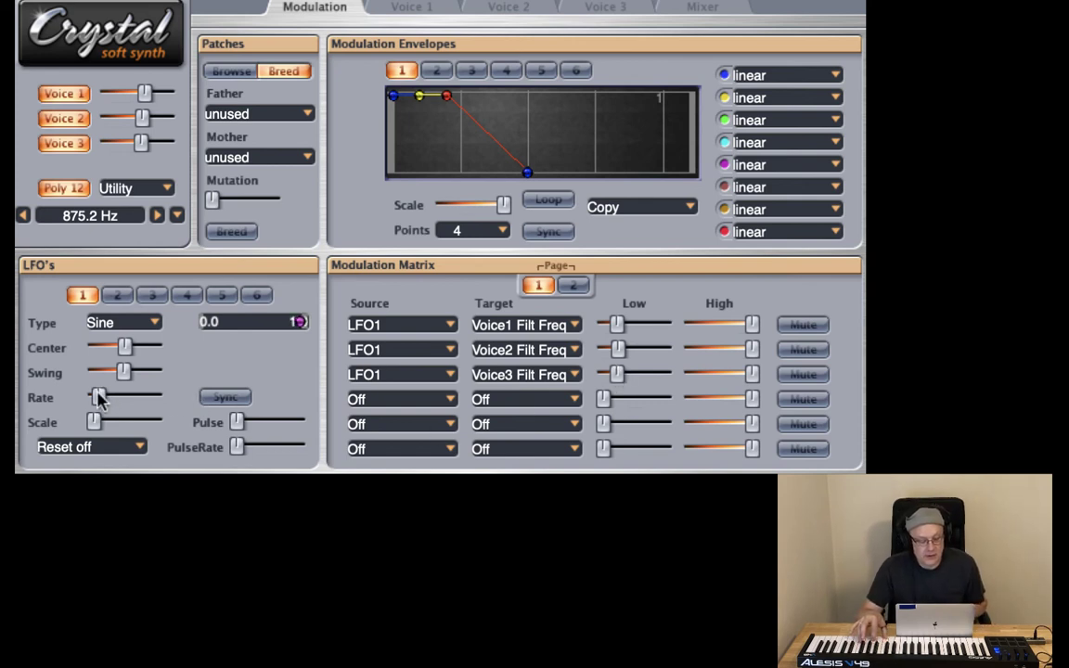
{"action": "left_click_drag", "start_coordinate": [99, 397], "coordinate": [102, 397]}
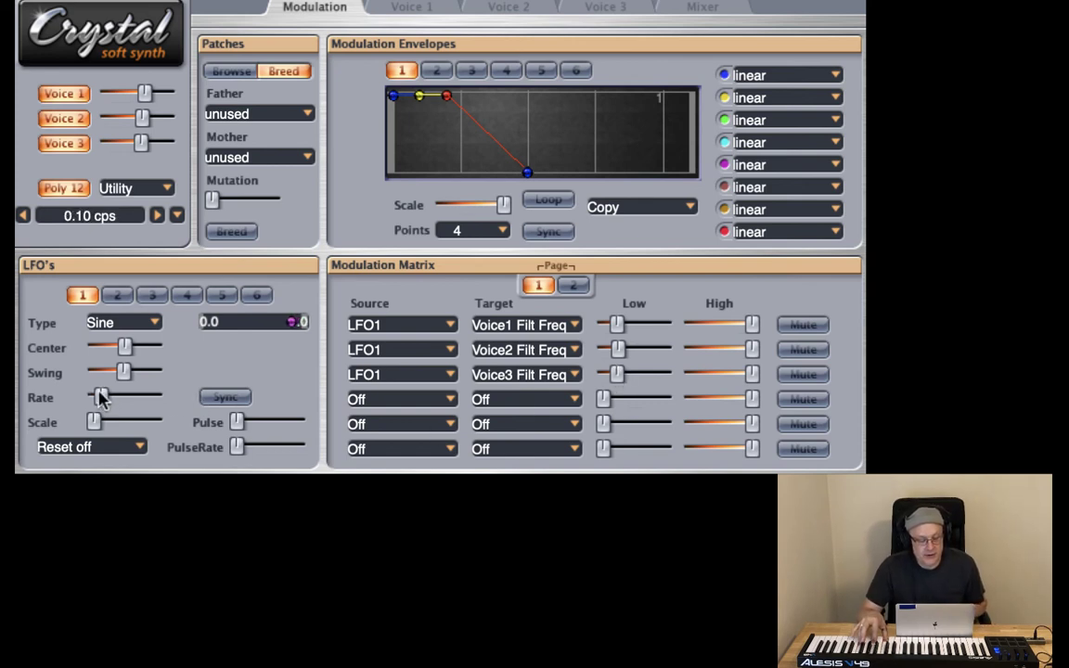
- Change the Sources of matrix rows 2 and 3 to LFO2 and LFO3
{"action": "left_click", "coordinate": [369, 351]}
{"action": "left_click", "coordinate": [418, 604]}
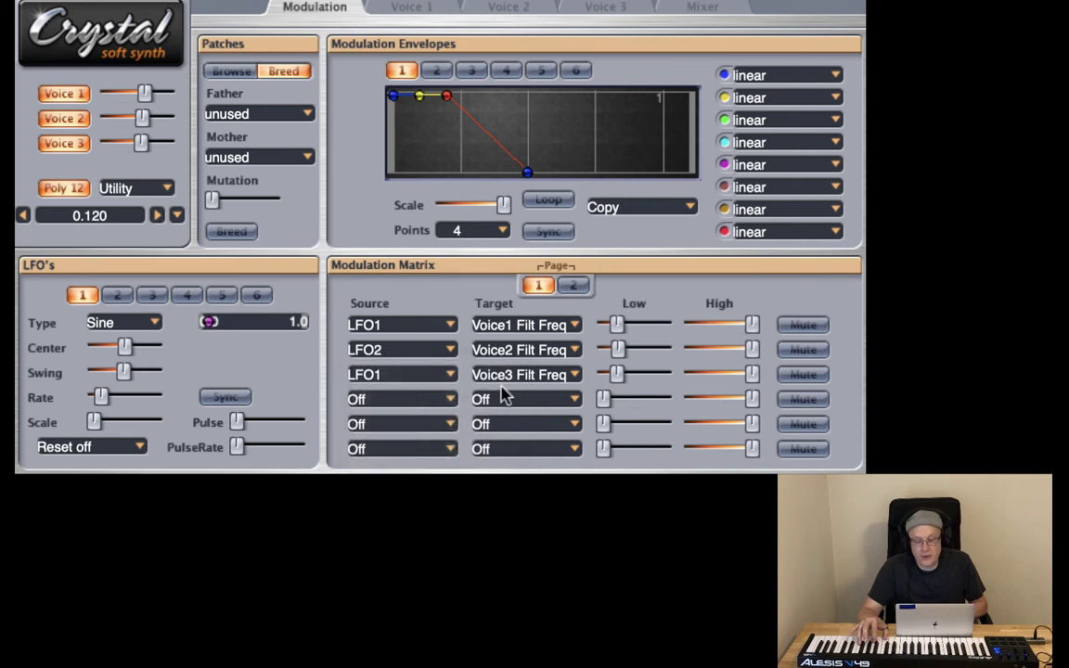
{"action": "left_click", "coordinate": [381, 375]}
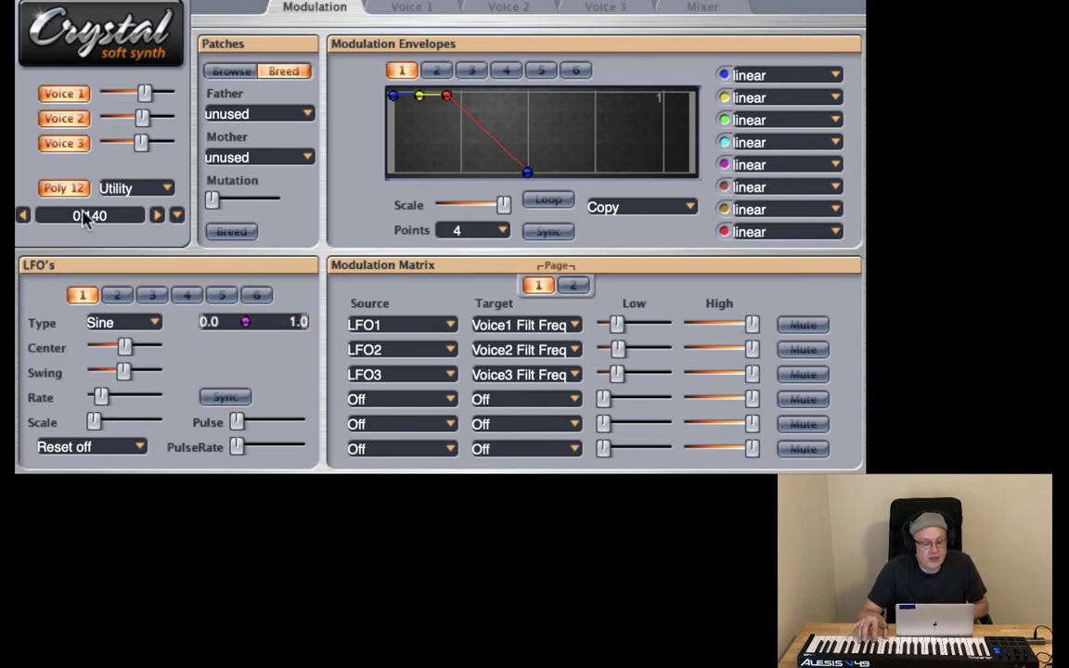
- Set LFO rates to 0.06 cps for LFO 1, about 0.10 for LFO 2, and 0.16 for LFO 3
{"action": "left_click", "coordinate": [99, 399]}
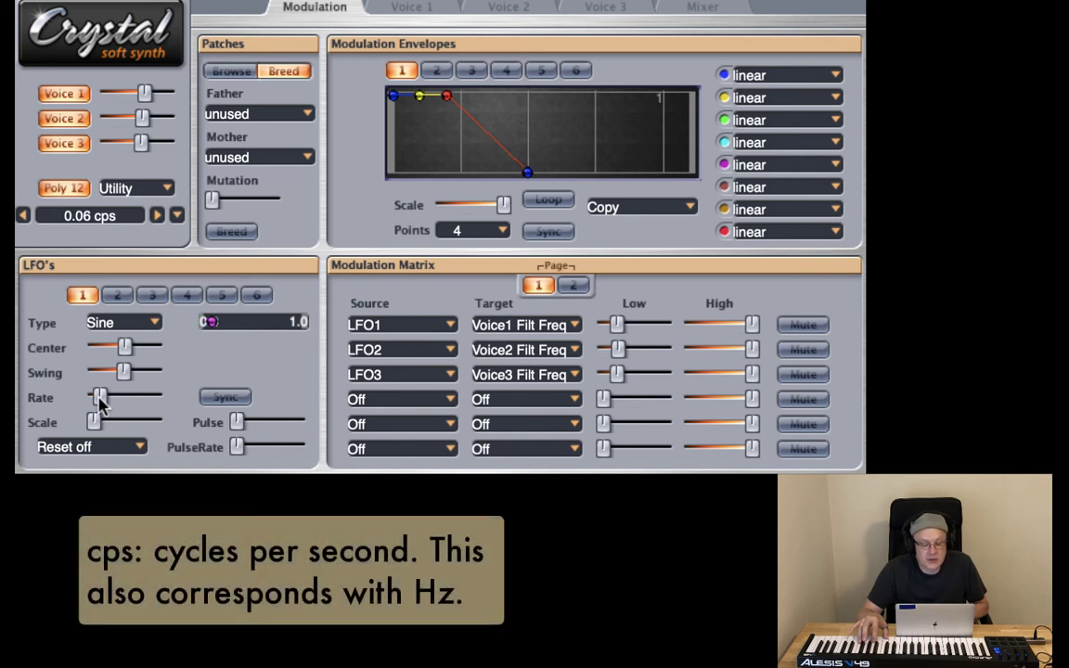
{"action": "left_click", "coordinate": [117, 294]}
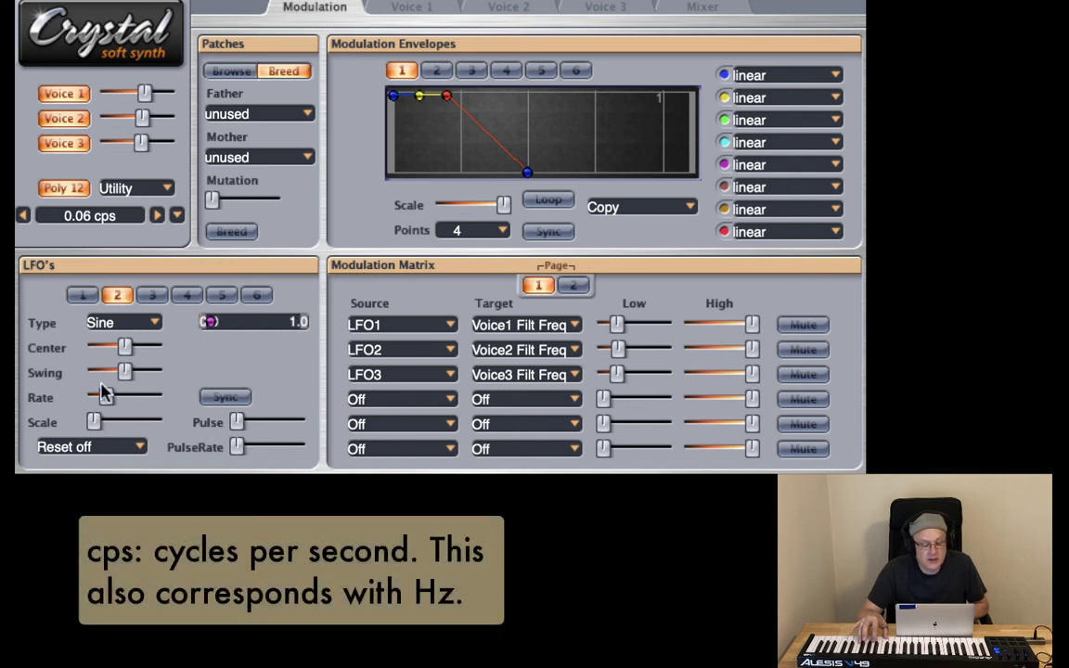
{"action": "left_click_drag", "start_coordinate": [99, 398], "coordinate": [101, 399]}
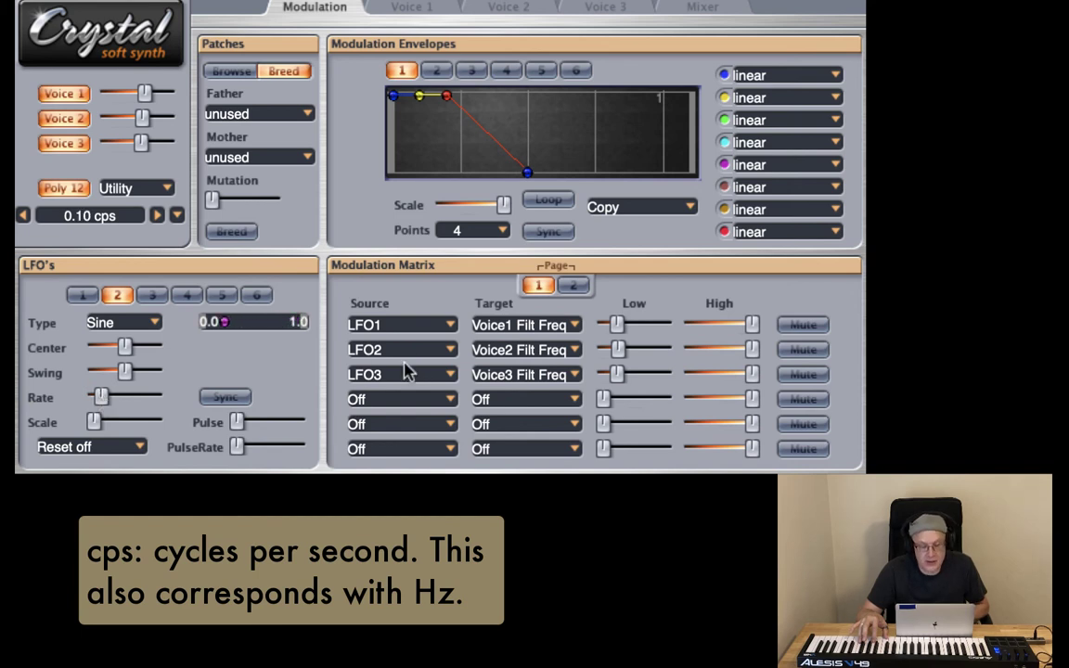
{"action": "left_click", "coordinate": [146, 296]}
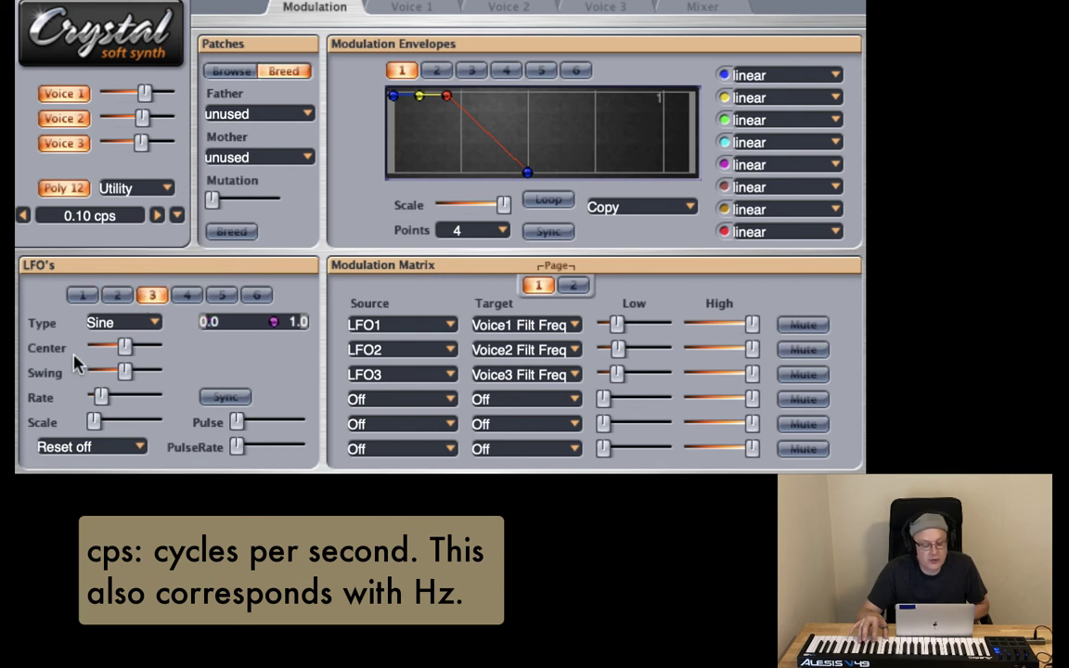
{"action": "left_click_drag", "start_coordinate": [101, 398], "coordinate": [103, 395]}
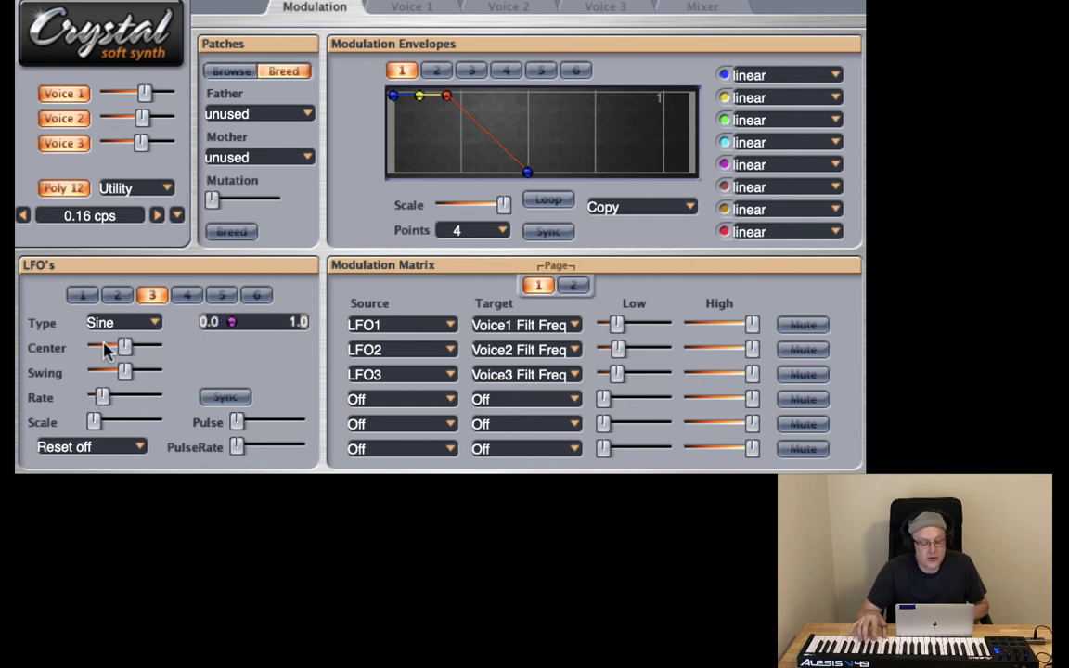
{"action": "left_click", "coordinate": [116, 295]}
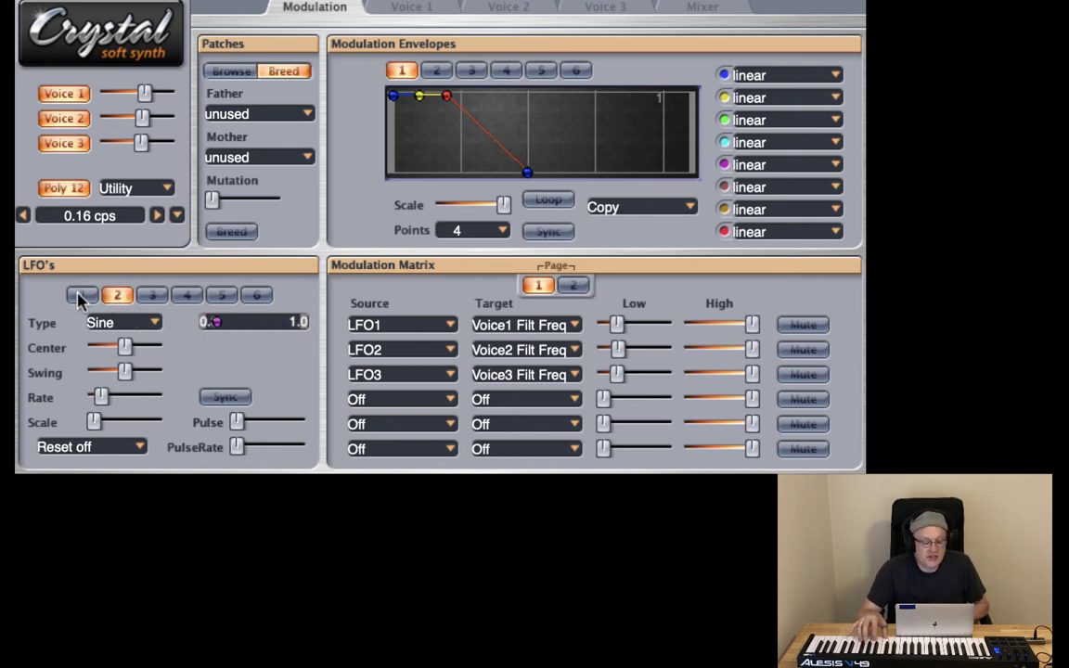
{"action": "left_click", "coordinate": [81, 295]}
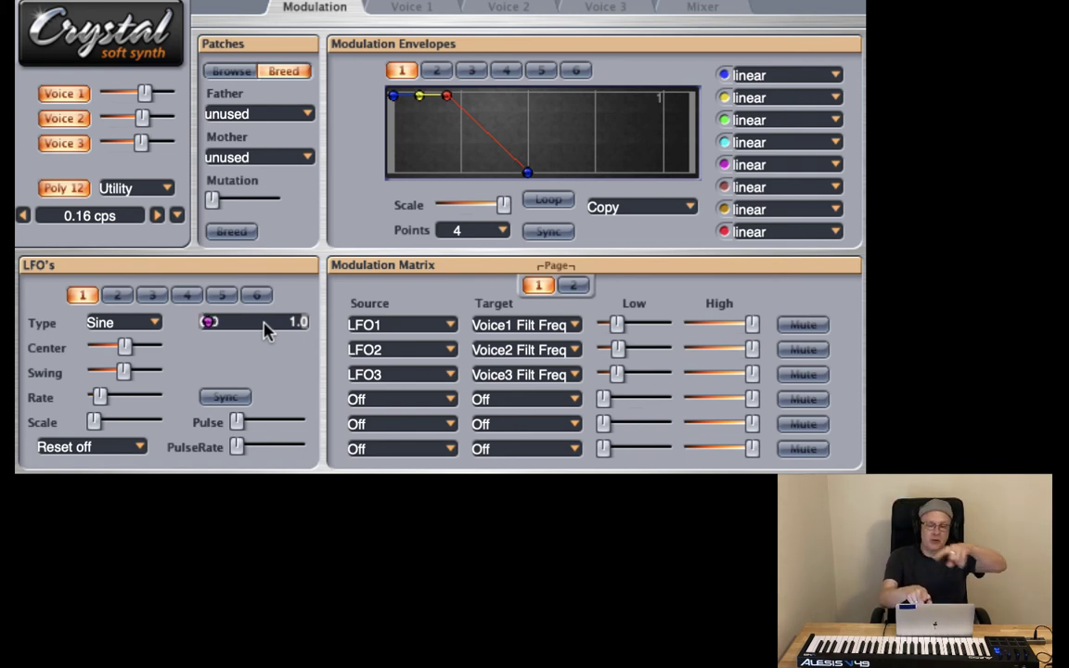
- Set the Reset option of LFO 1, LFO 2 and LFO 3 to Reset on note
{"action": "left_click", "coordinate": [71, 446]}
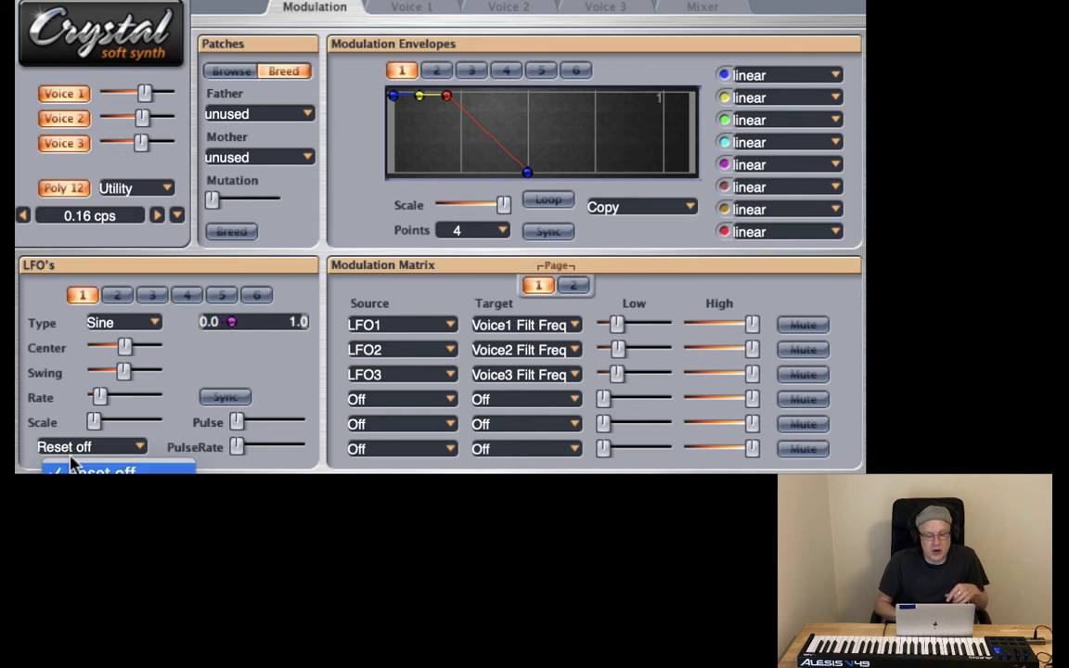
{"action": "left_click", "coordinate": [84, 490]}
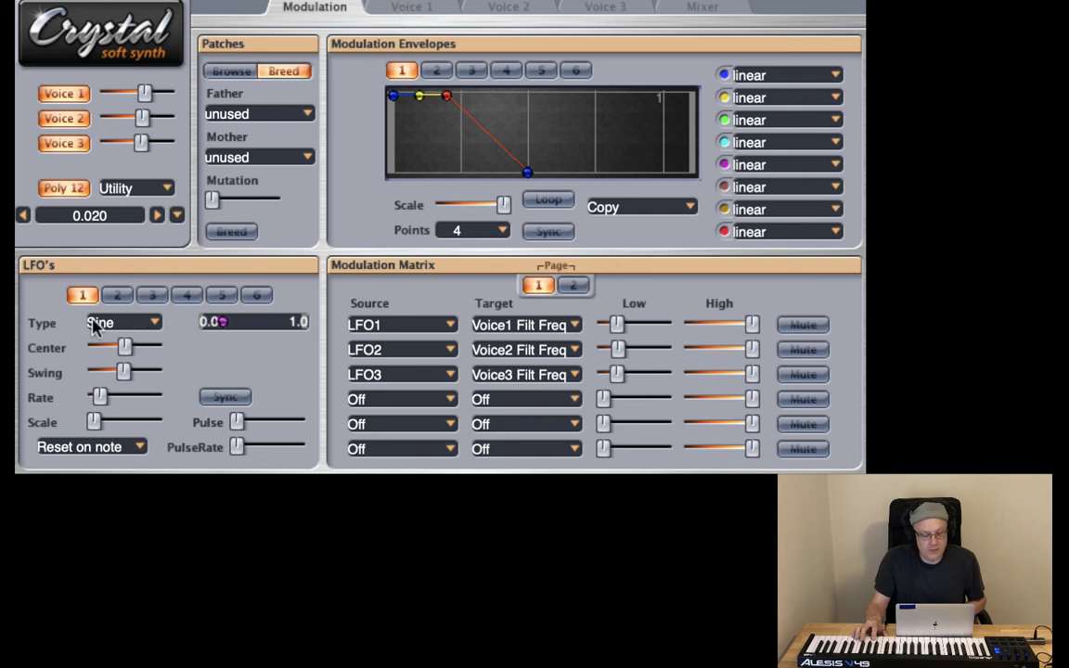
{"action": "left_click", "coordinate": [116, 295]}
{"action": "left_click", "coordinate": [102, 446]}
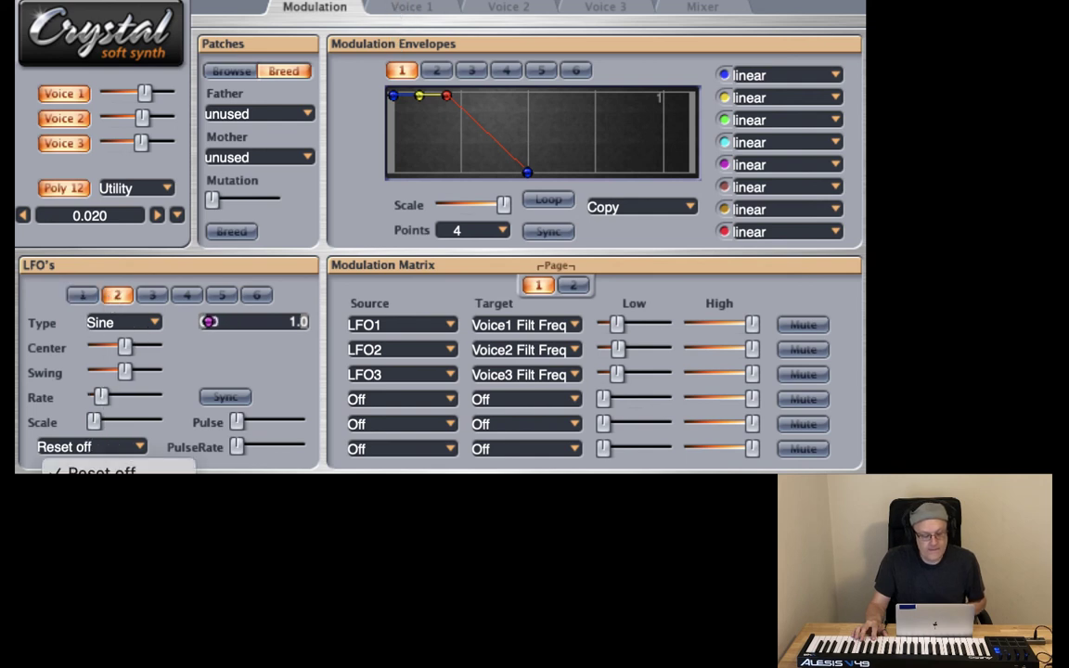
{"action": "left_click", "coordinate": [102, 492]}
{"action": "left_click", "coordinate": [153, 296]}
{"action": "left_click", "coordinate": [115, 449]}
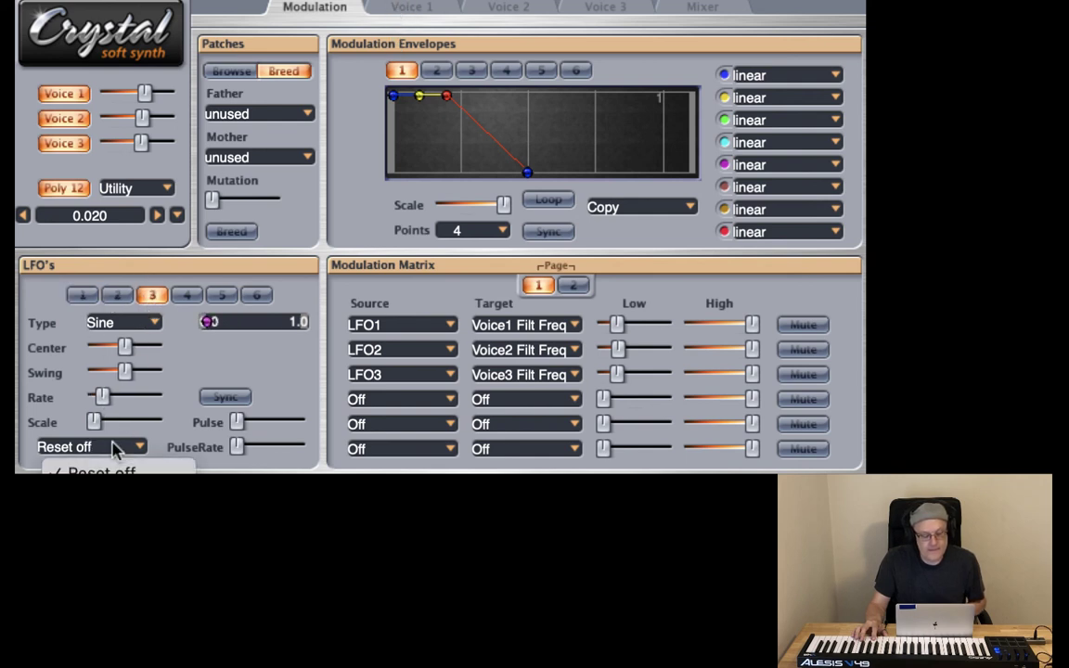
{"action": "left_click", "coordinate": [102, 492]}
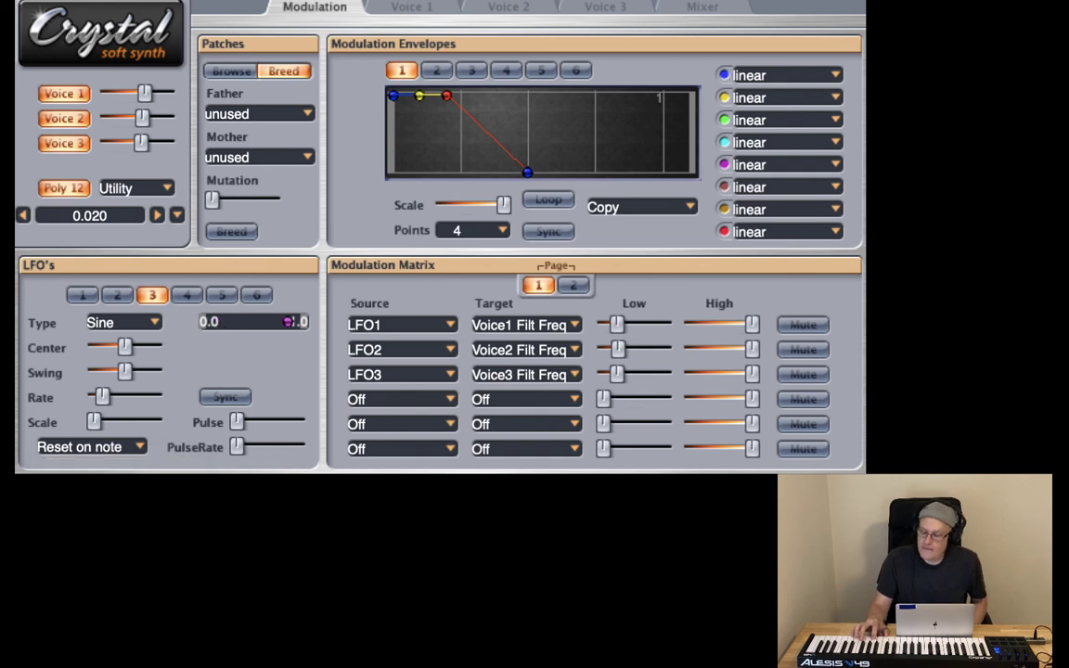